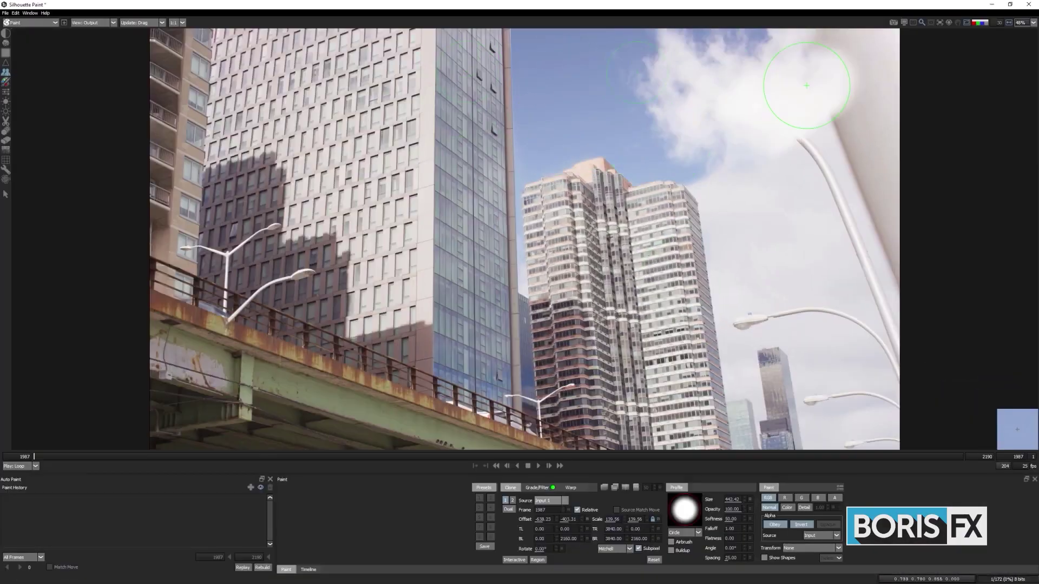
Clone out the white lamp pole at the top right of the city shot
left_click_drag(806, 86, 923, 274)
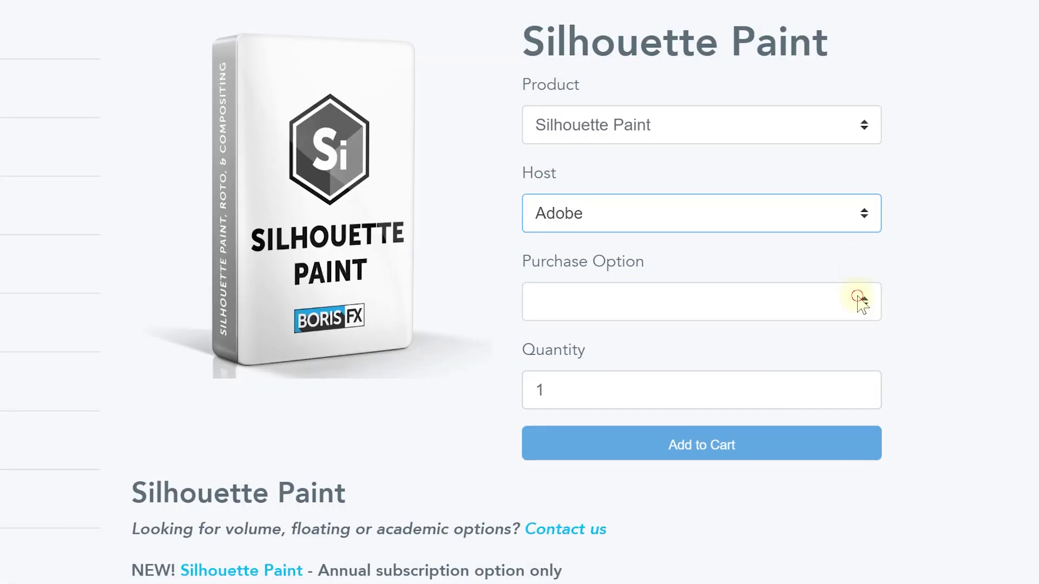
Add an annual Silhouette Paint subscription to the cart
left_click(851, 299)
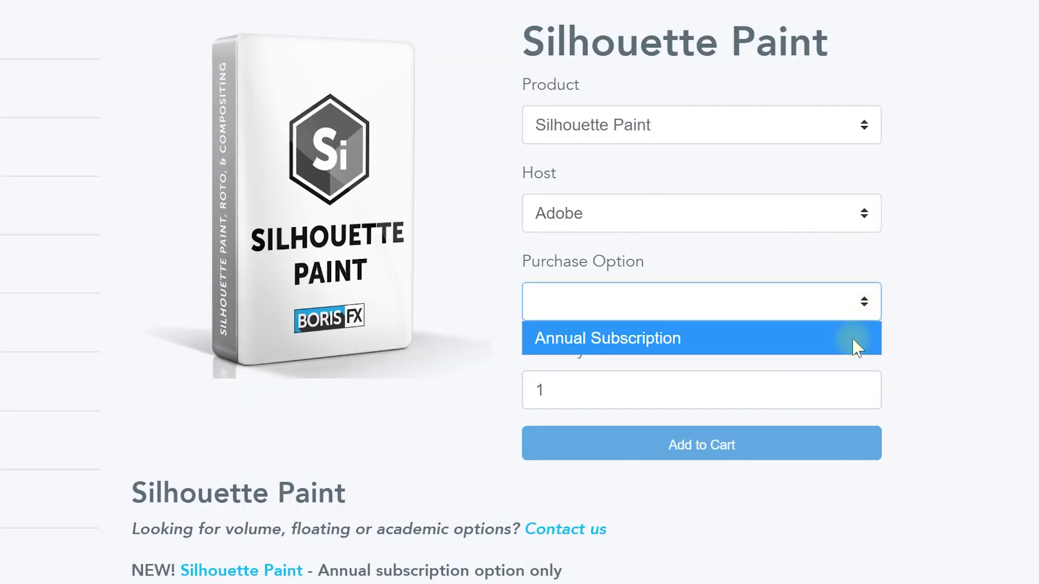
left_click(855, 347)
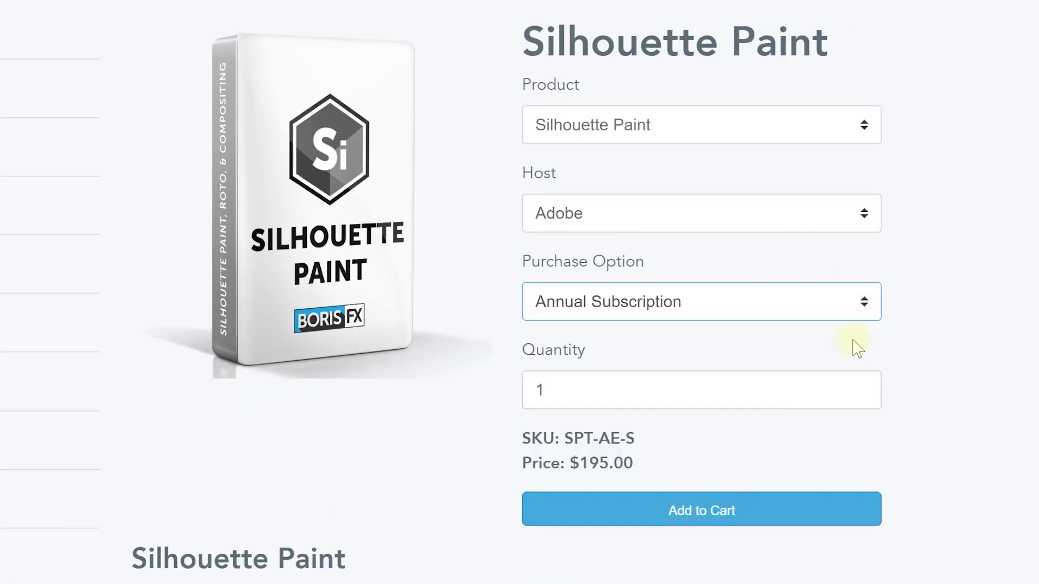
left_click(844, 514)
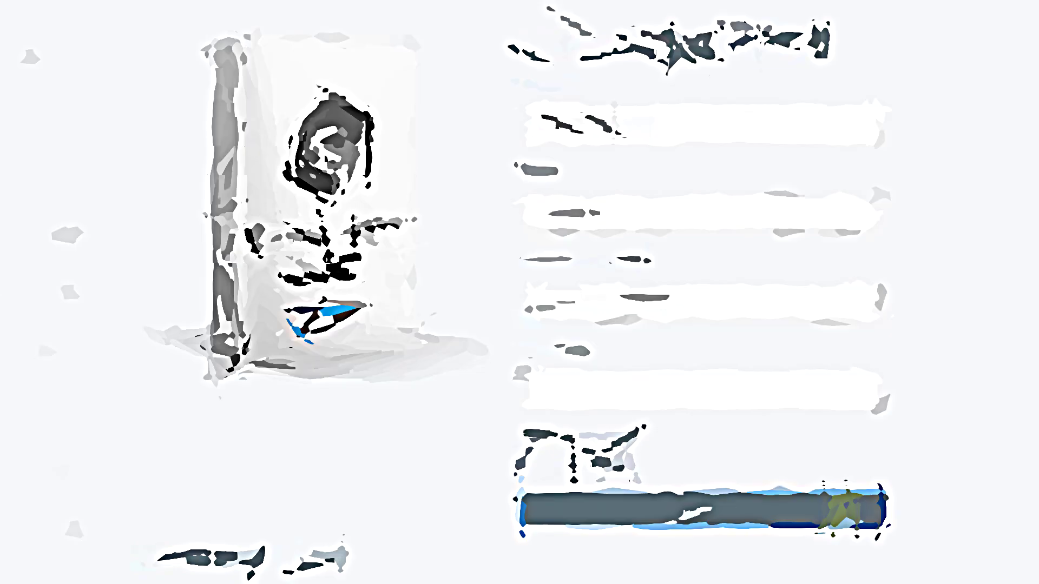
Apply the discount code to bring the order total to 165.75 USD
left_click(547, 452)
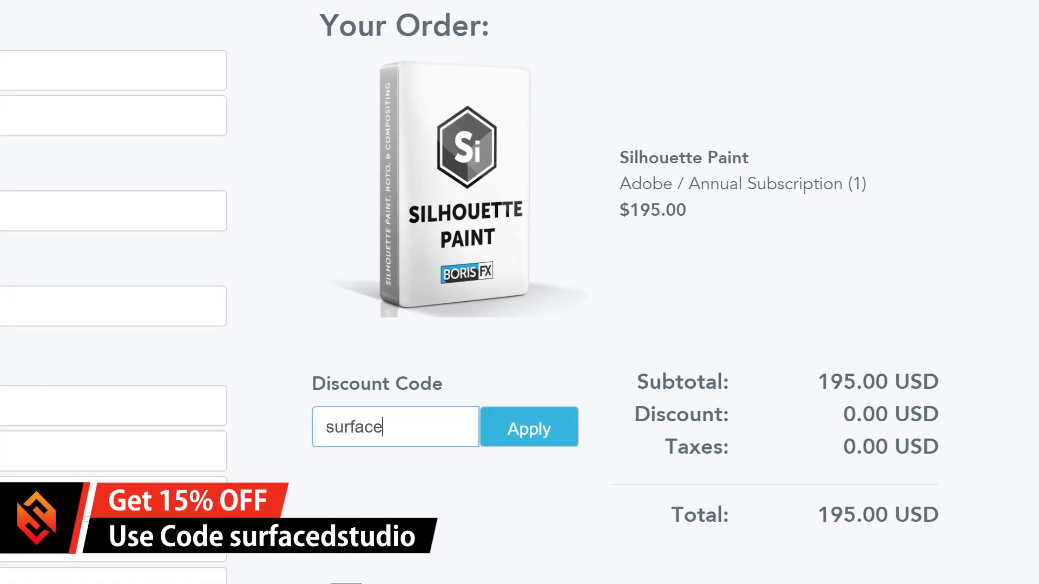
type("surfacedstudio")
key("Tab")
key("Return")
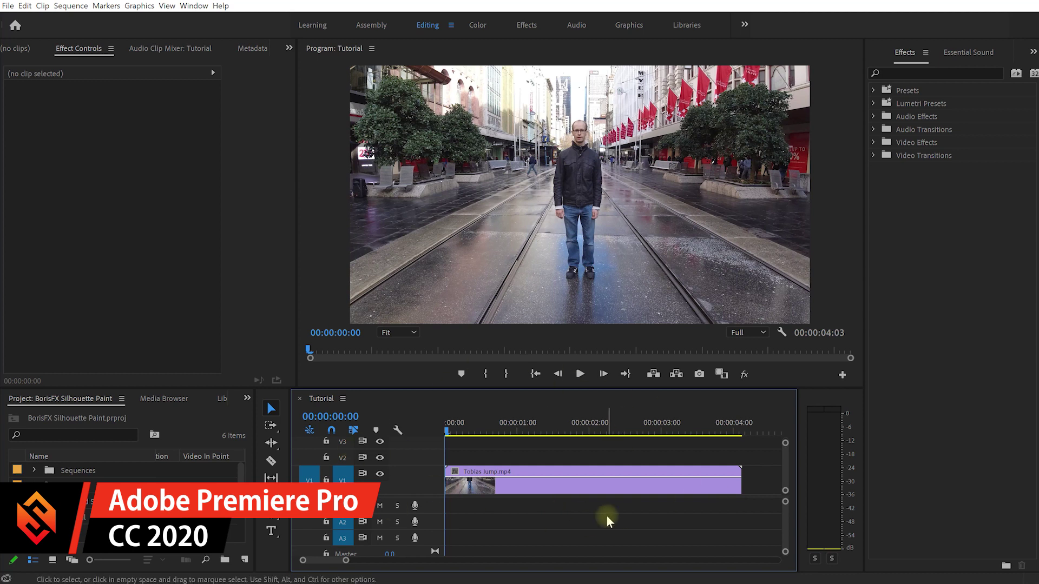
Play the Tobias Jump clip, then park the playhead on a mid-jump frame
key("space")
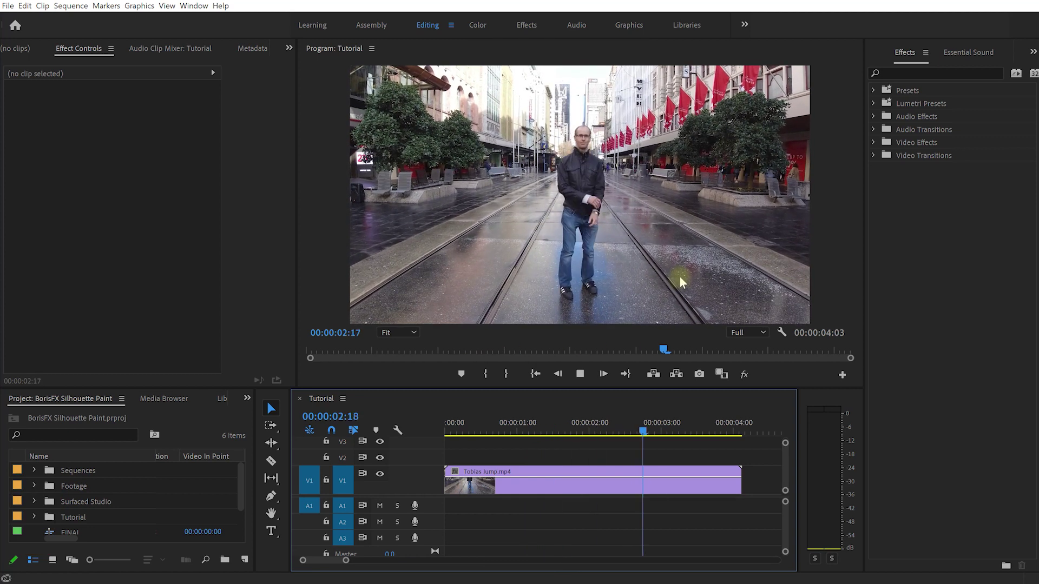
key("space")
left_click(677, 480)
left_click_drag(676, 433, 575, 441)
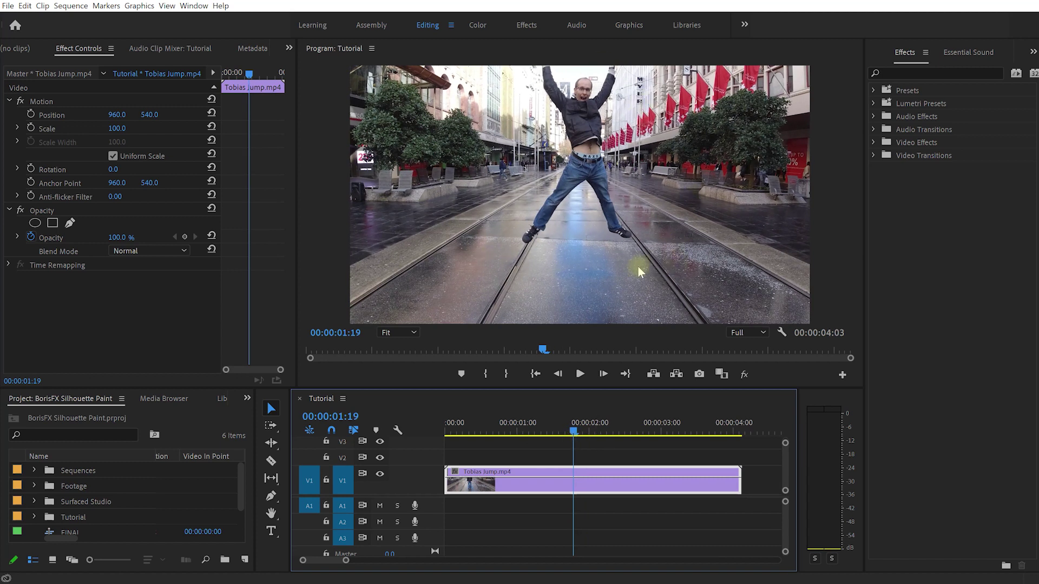
Search 'sil' in Effects and drop Silhouette Paint onto the Tobias Jump clip
left_click(904, 53)
left_click(901, 72)
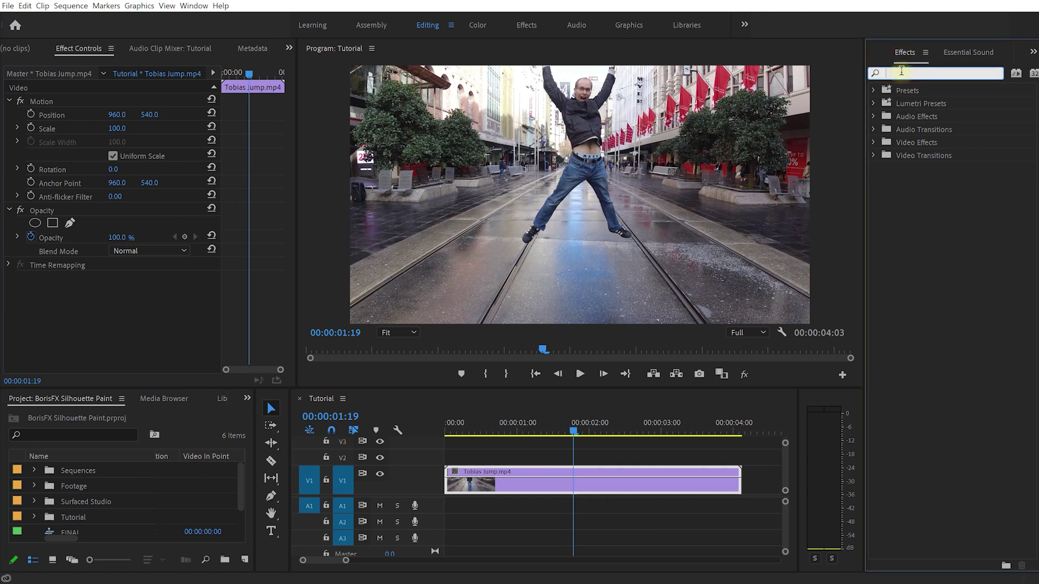
type("silhou")
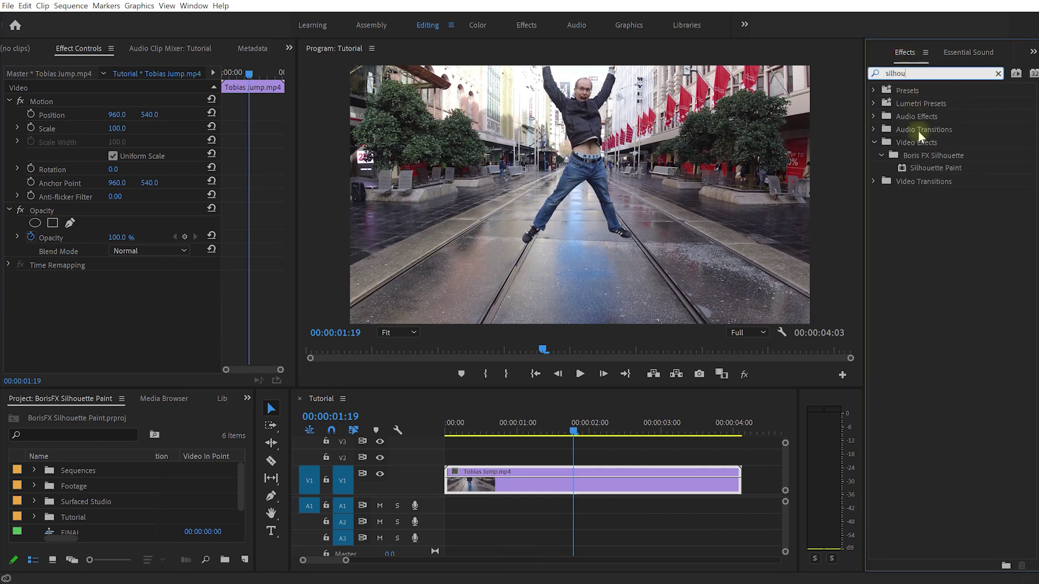
left_click(927, 169)
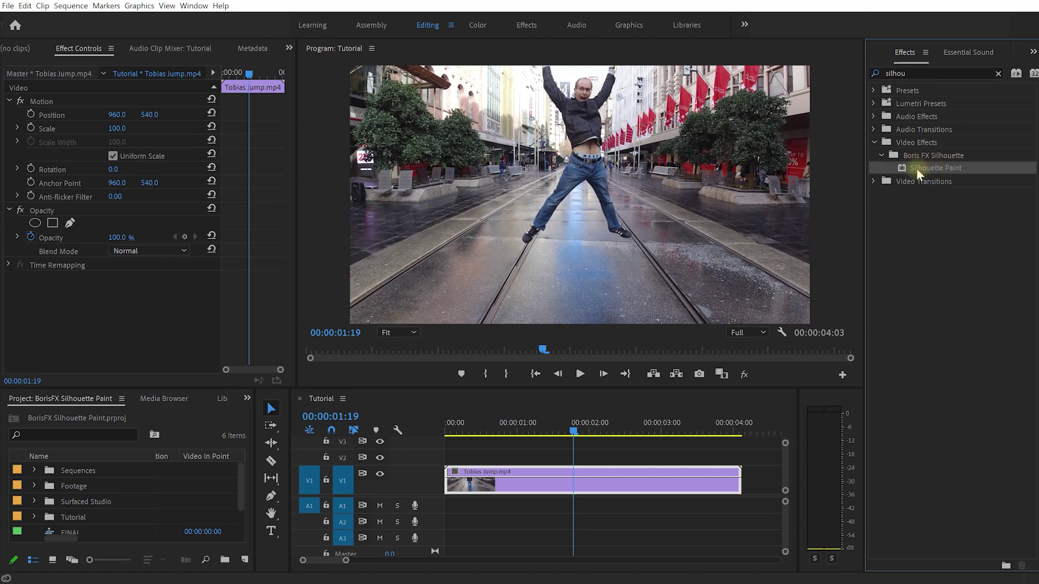
mouse_move(923, 171)
left_mouse_down()
mouse_move(673, 405)
mouse_move(534, 484)
mouse_move(574, 483)
left_mouse_up()
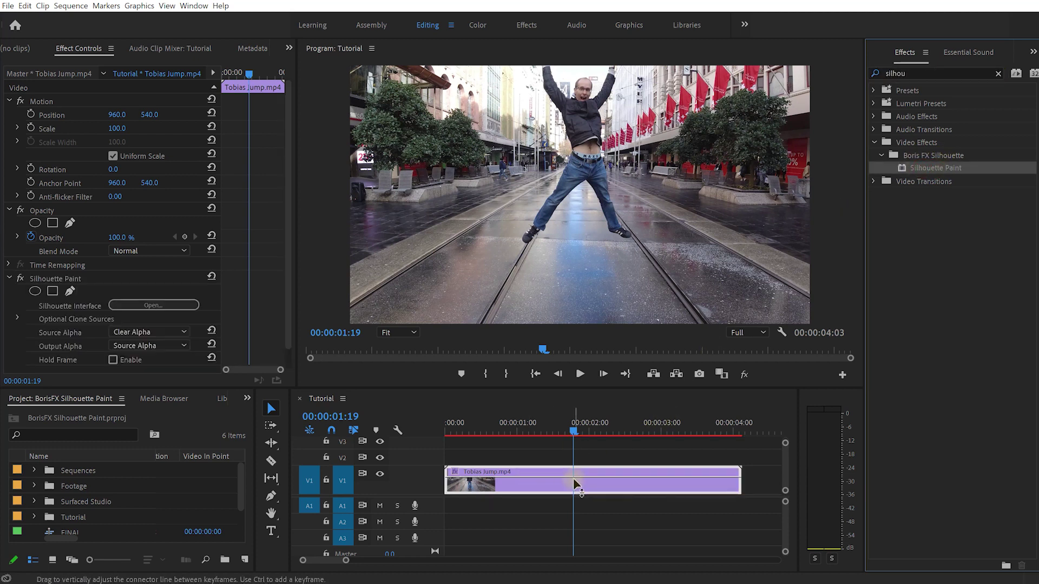
Inspect the Silhouette Paint settings in Effect Controls, briefly showing the clone source inputs
left_click(76, 52)
scroll(81, 195, "down", 1)
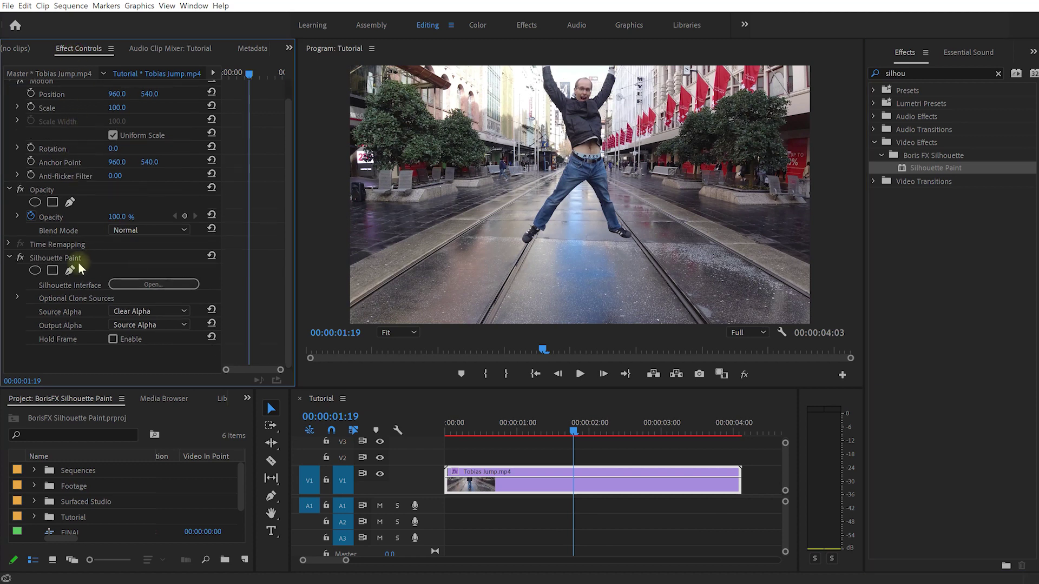
left_click(54, 260)
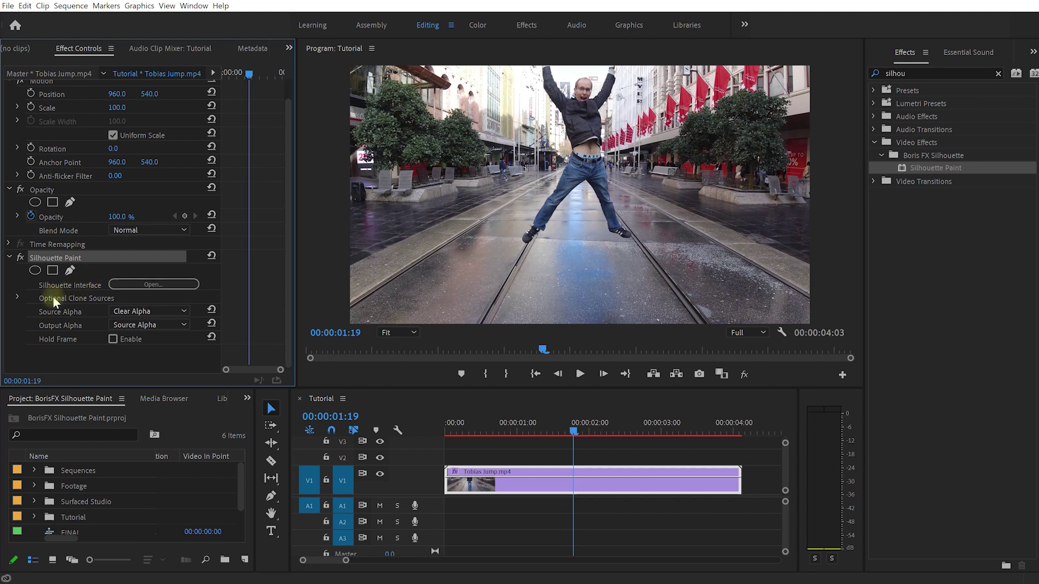
left_click(17, 298)
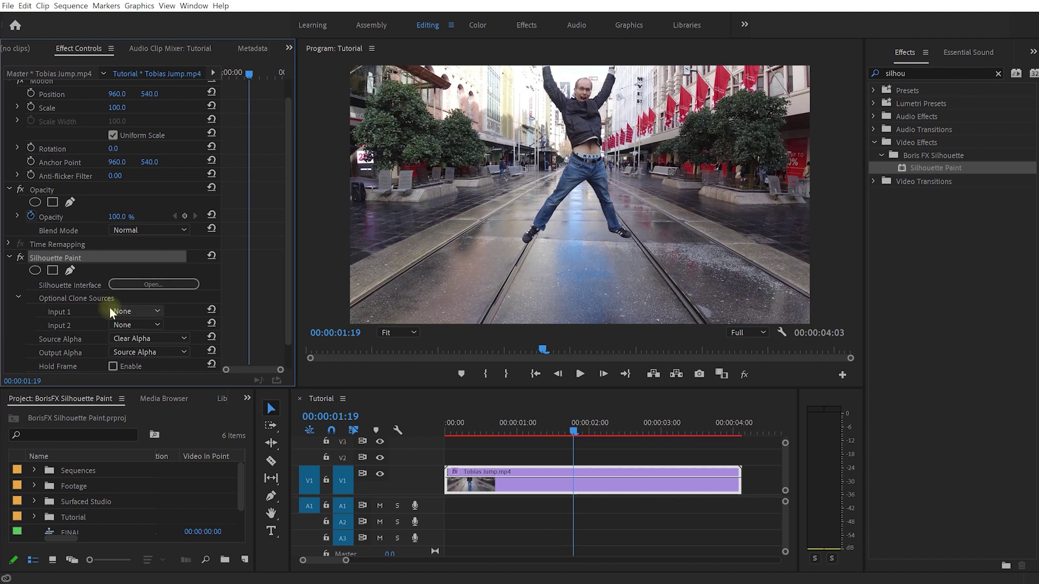
left_click(18, 297)
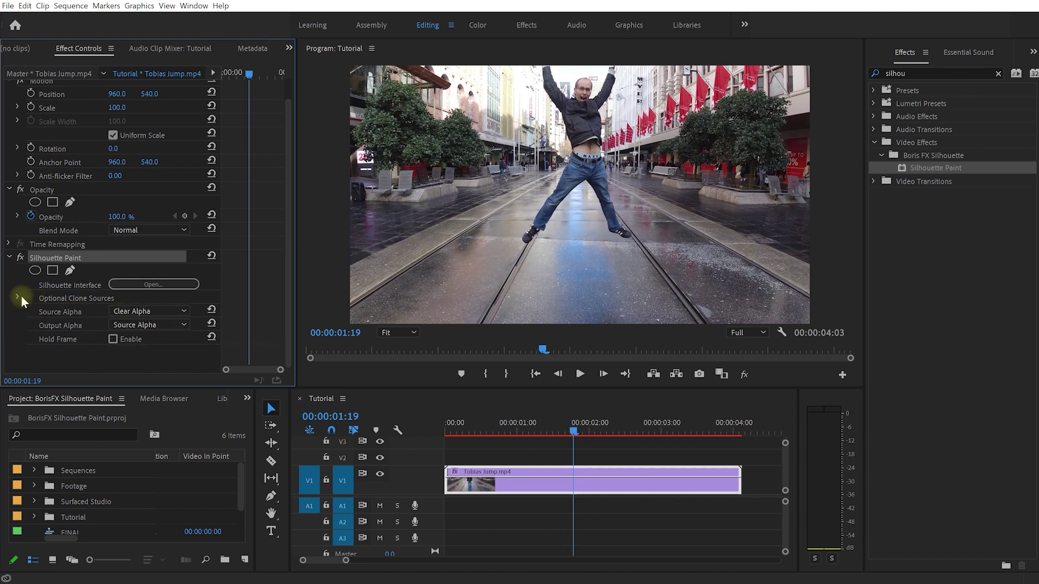
Create the Silhouette Paint project 'Tobias Jump Animation' for the jump clip
left_click(155, 285)
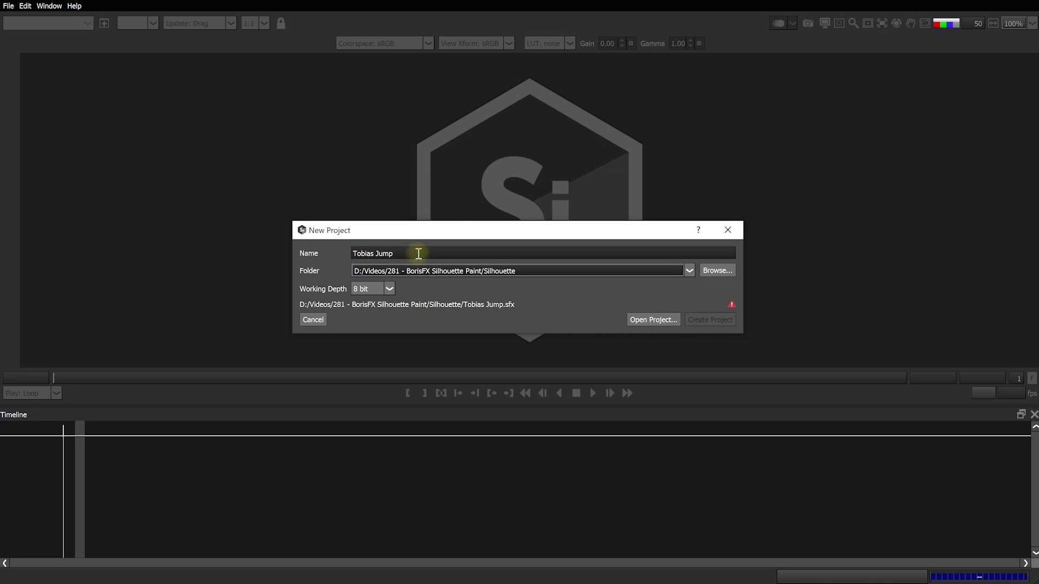
type("Animation")
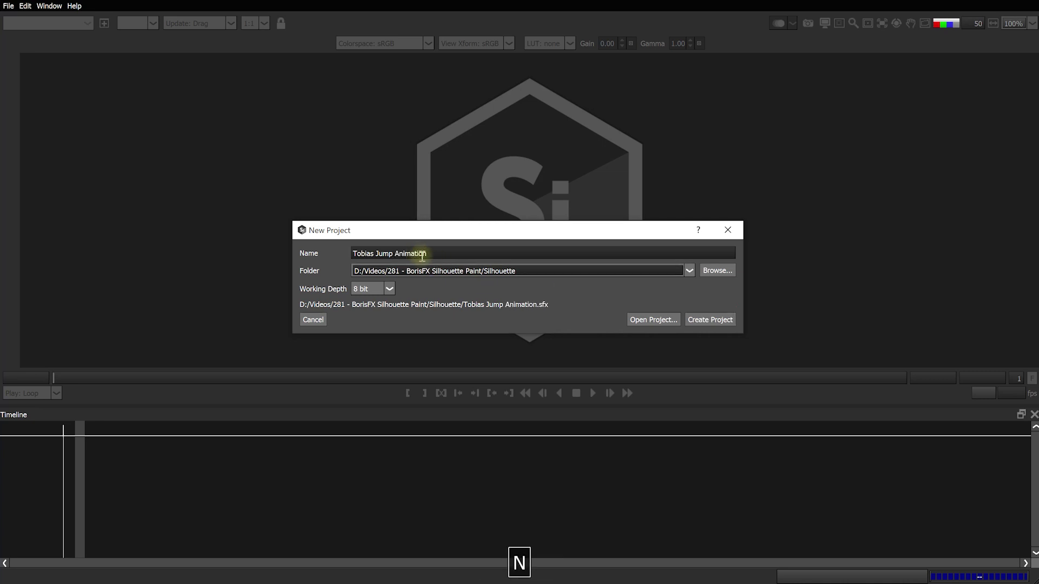
left_click(529, 270)
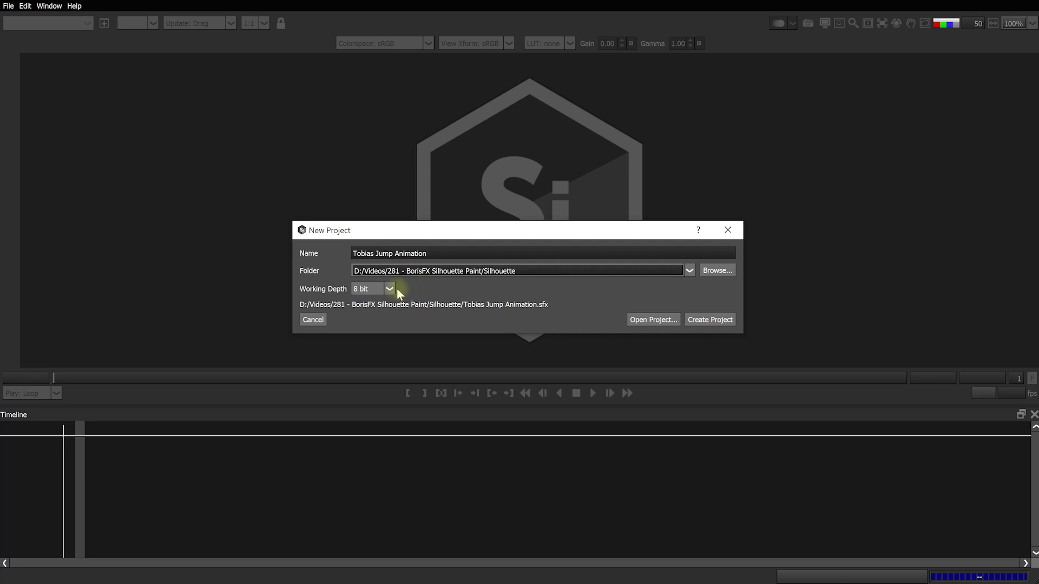
left_click(720, 322)
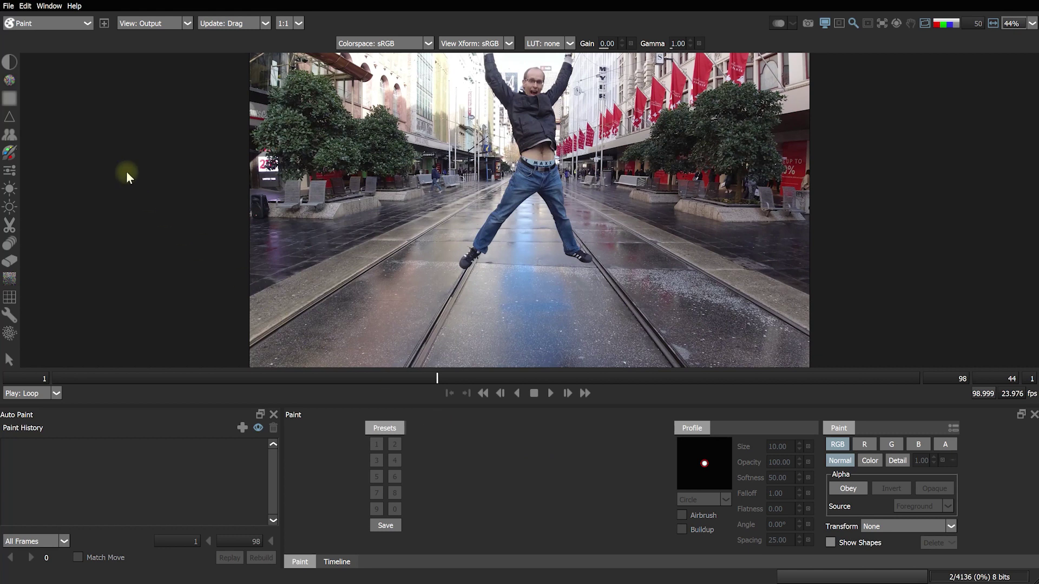
left_click(86, 24)
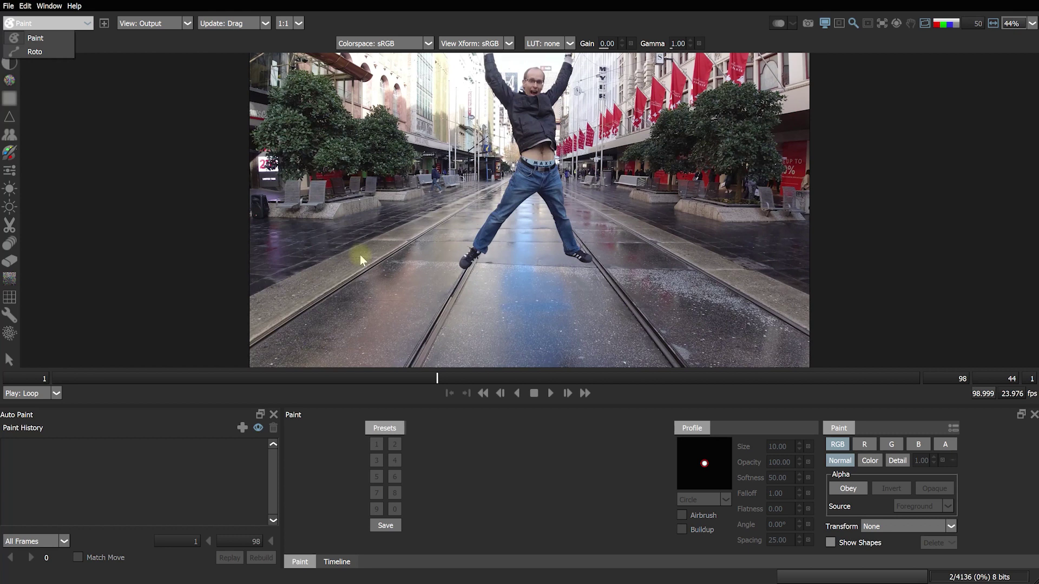
left_click(35, 52)
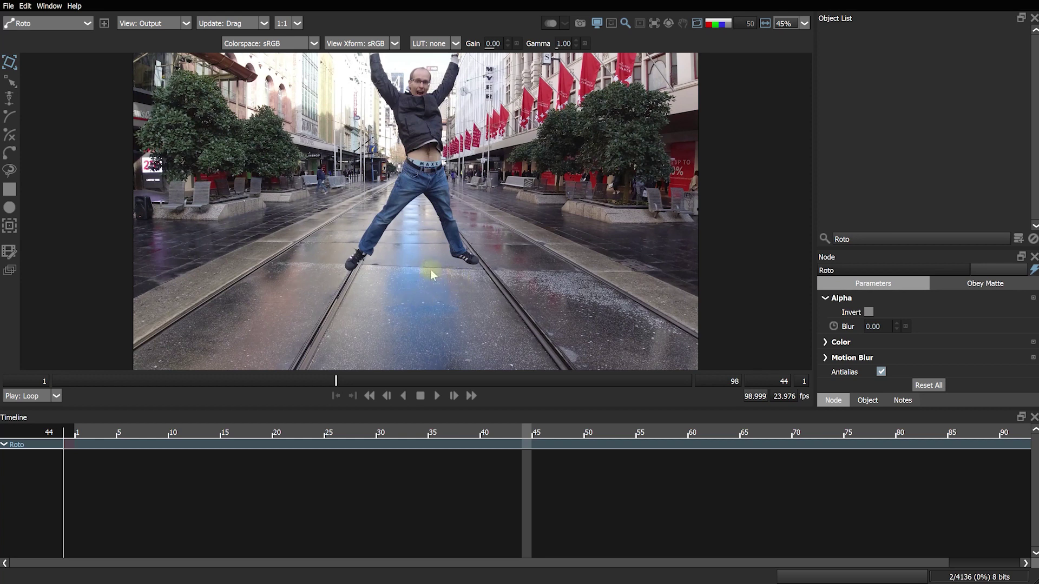
left_click(85, 26)
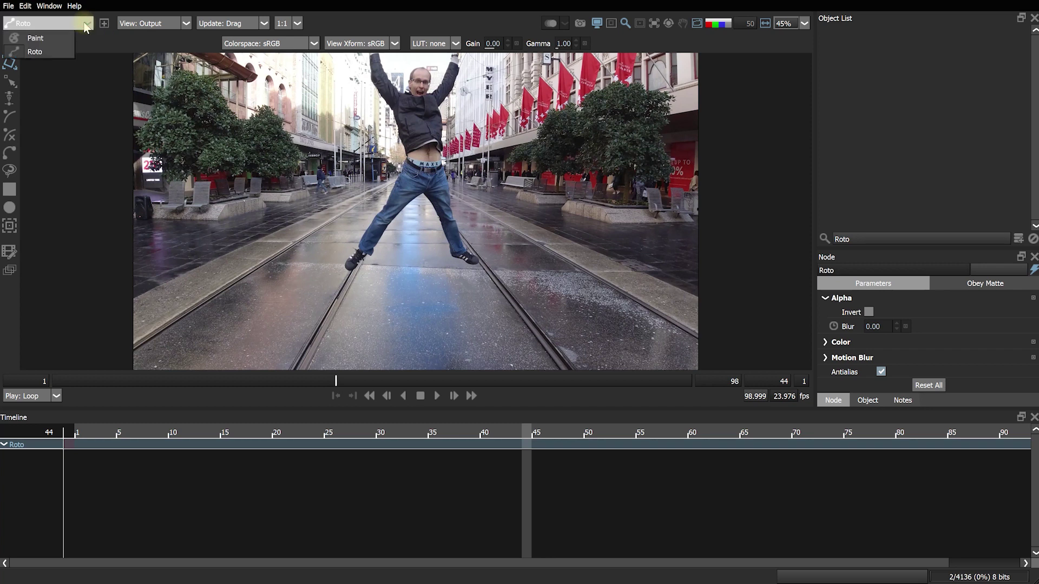
left_click(57, 39)
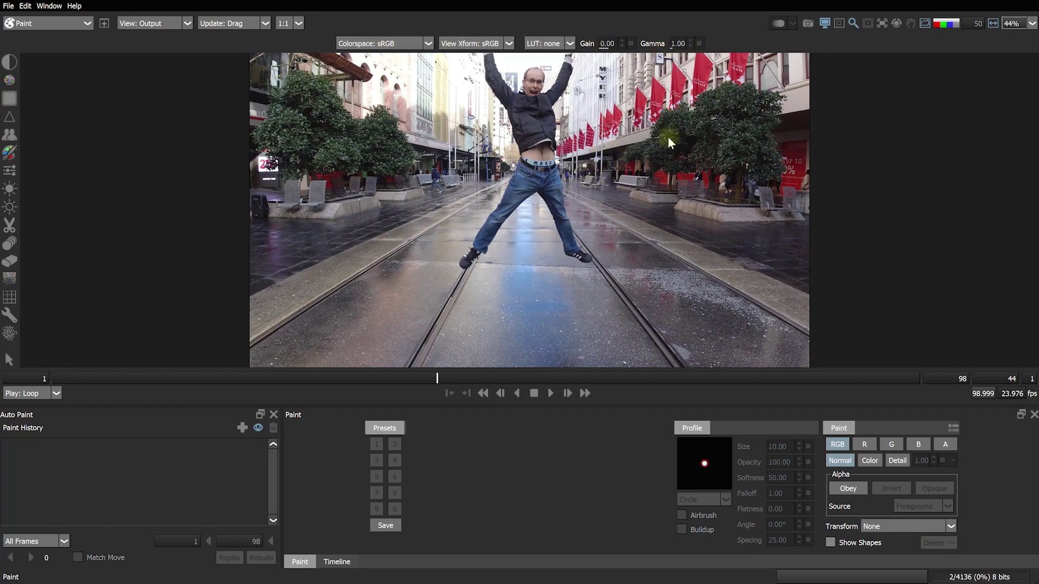
Toggle the luminance view, then cycle through the brush tools down to Color paint
left_click(948, 25)
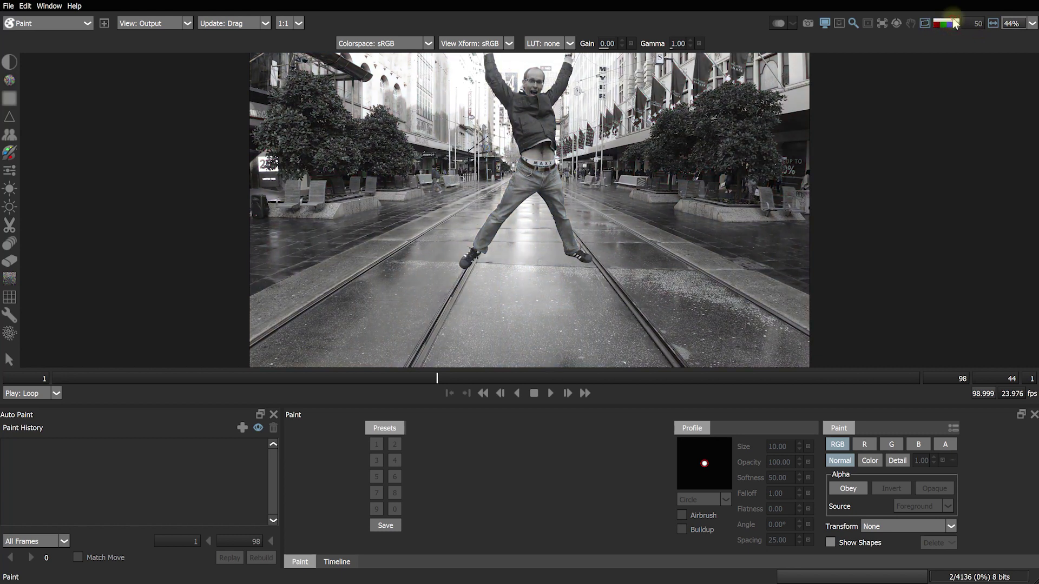
left_click(953, 25)
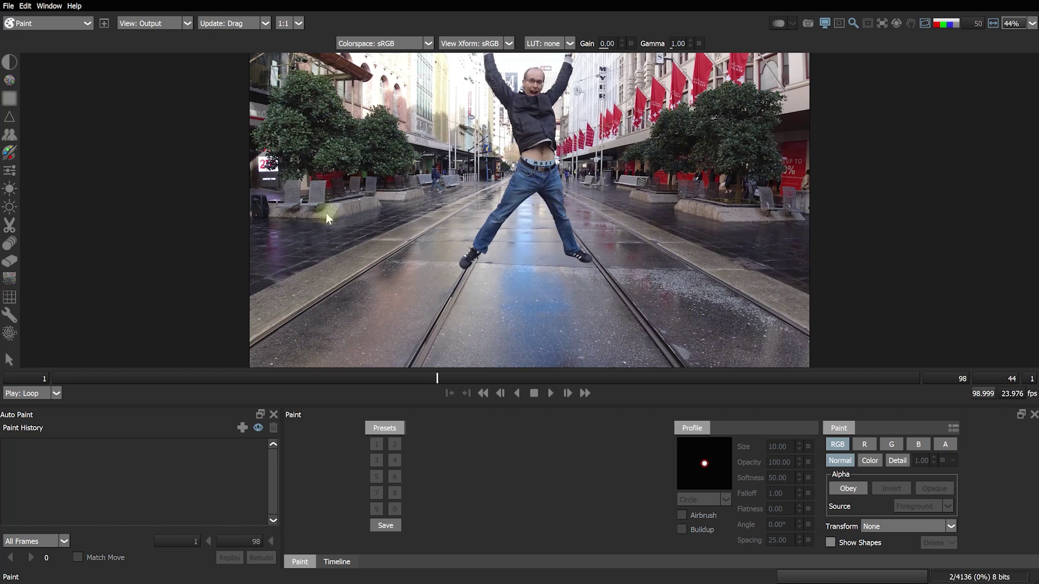
left_click(8, 63)
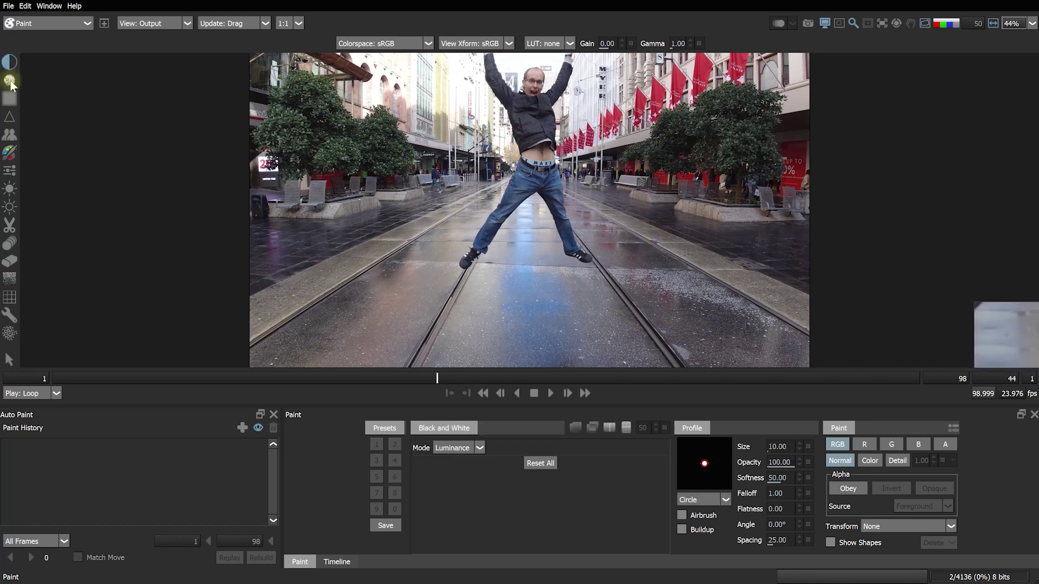
left_click(10, 82)
left_click(10, 98)
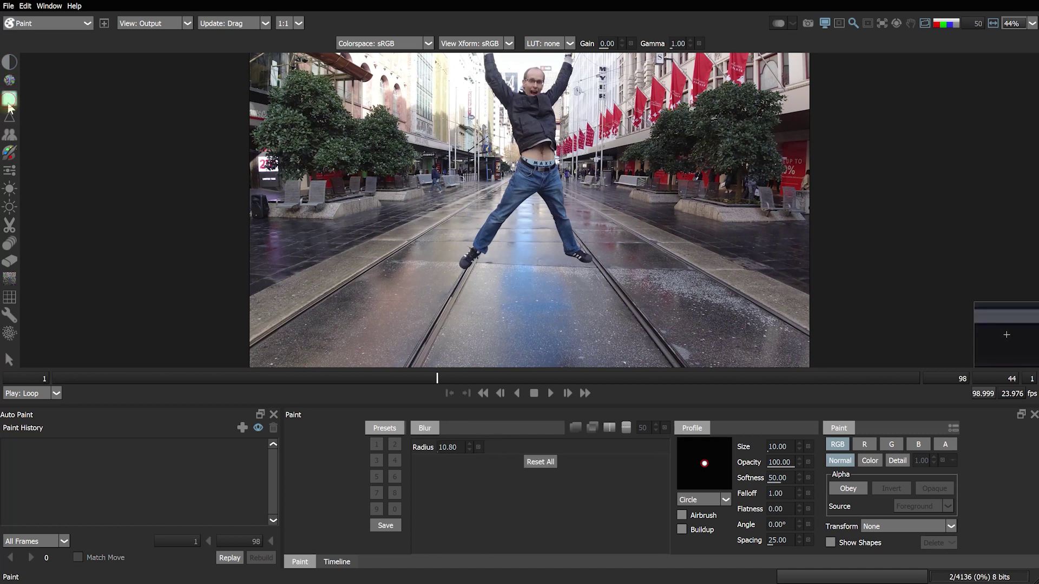
left_click(10, 117)
left_click(9, 135)
left_click(9, 153)
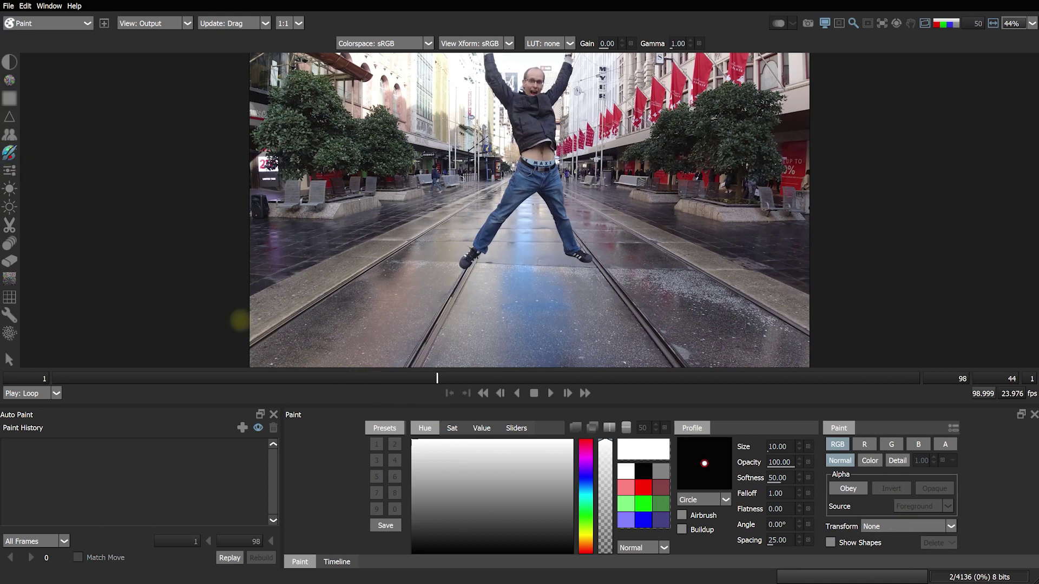
Browse the Clone and Blemish tools again, ending on the plain Color paint brush
left_click(10, 134)
left_click(9, 116)
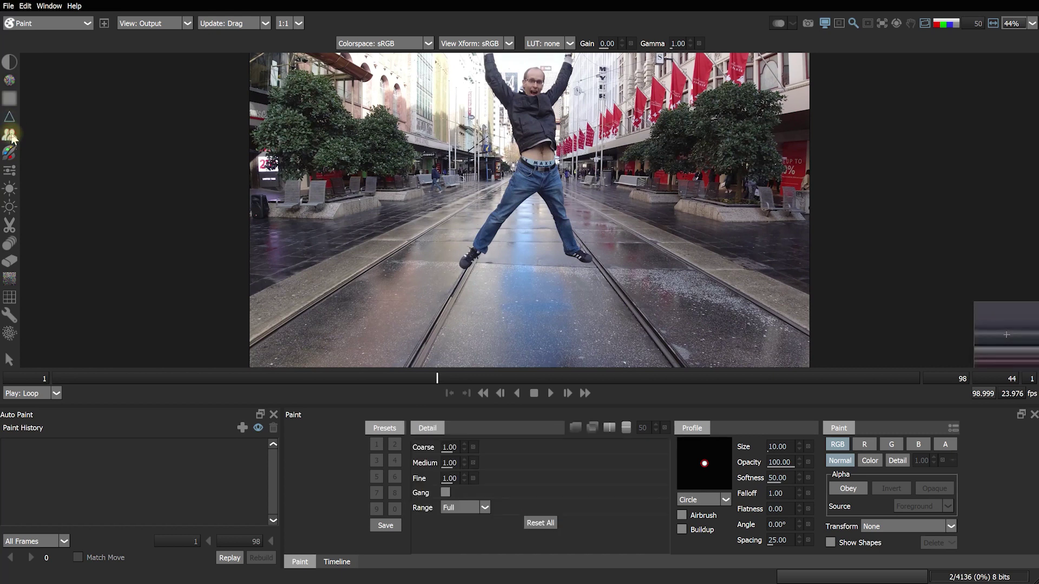
left_click(9, 99)
left_click(10, 81)
left_click(9, 99)
left_click(9, 116)
left_click(10, 134)
left_click(10, 154)
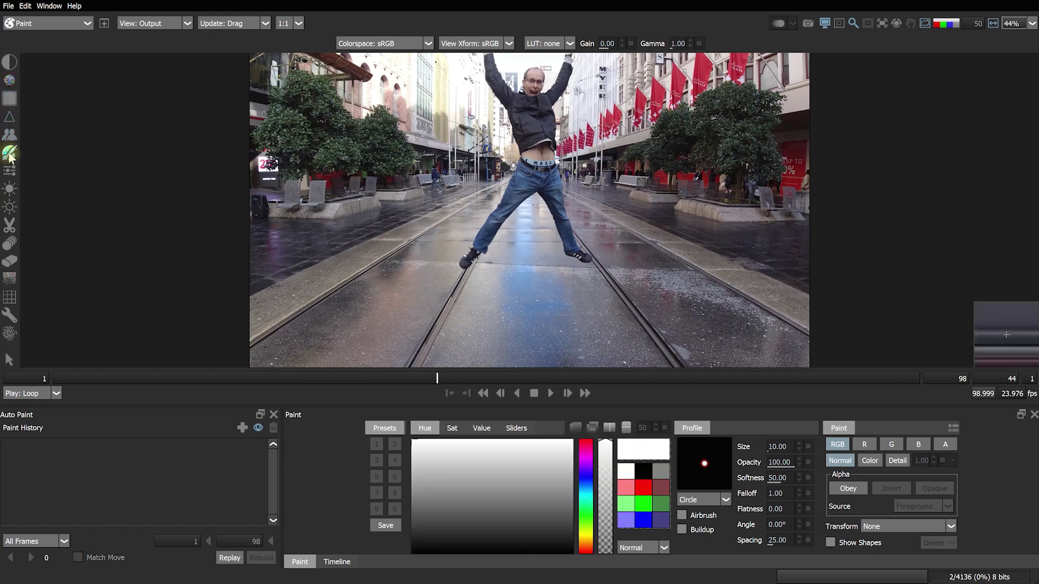
Set the brush to red with Size 34 and Softness 93
mouse_move(499, 455)
left_mouse_down()
mouse_move(485, 457)
mouse_move(522, 460)
mouse_move(564, 416)
left_mouse_up()
left_click(644, 486)
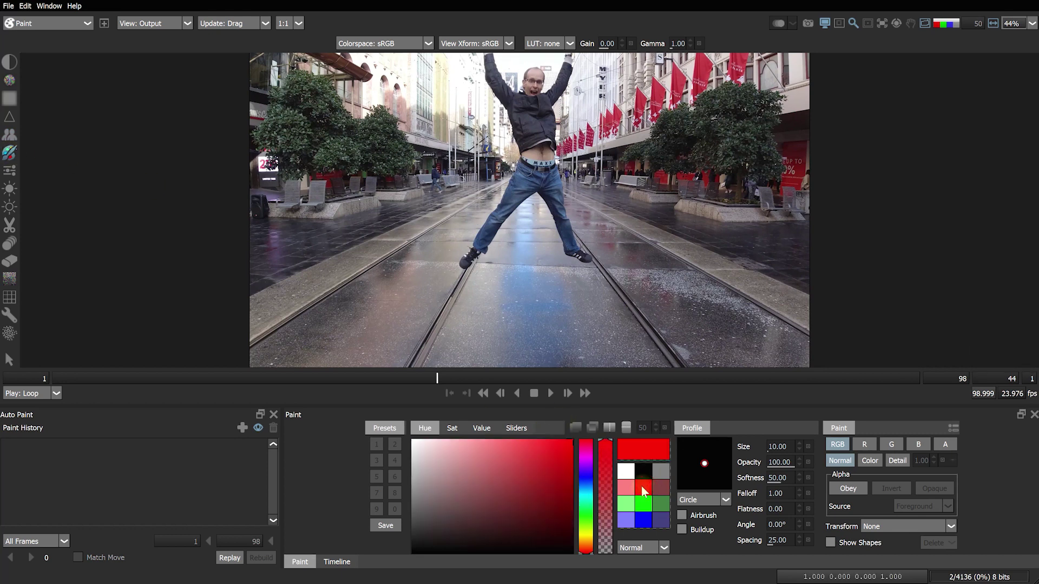
left_click_drag(781, 447, 800, 443)
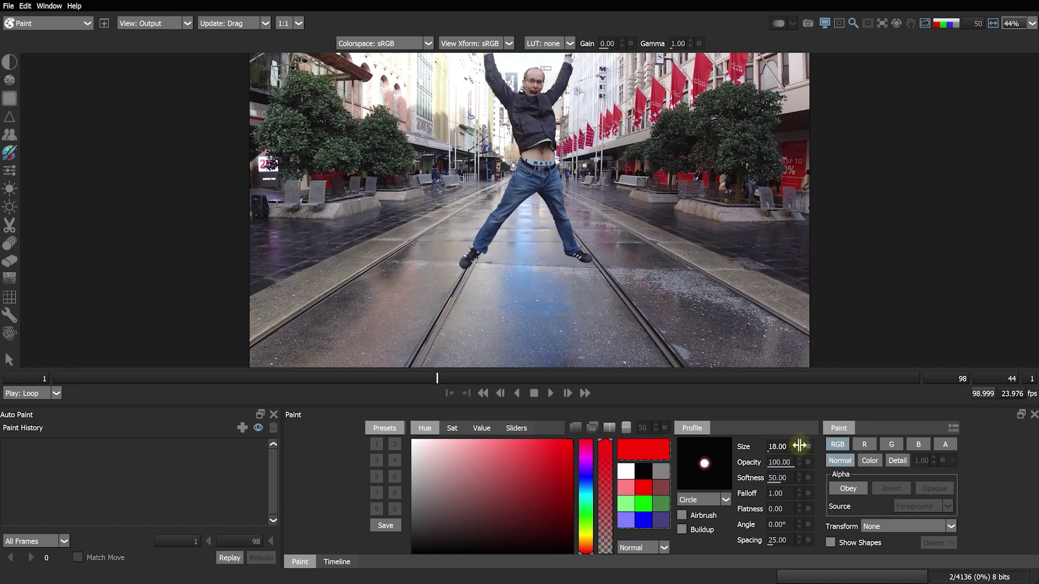
left_click_drag(780, 478, 813, 478)
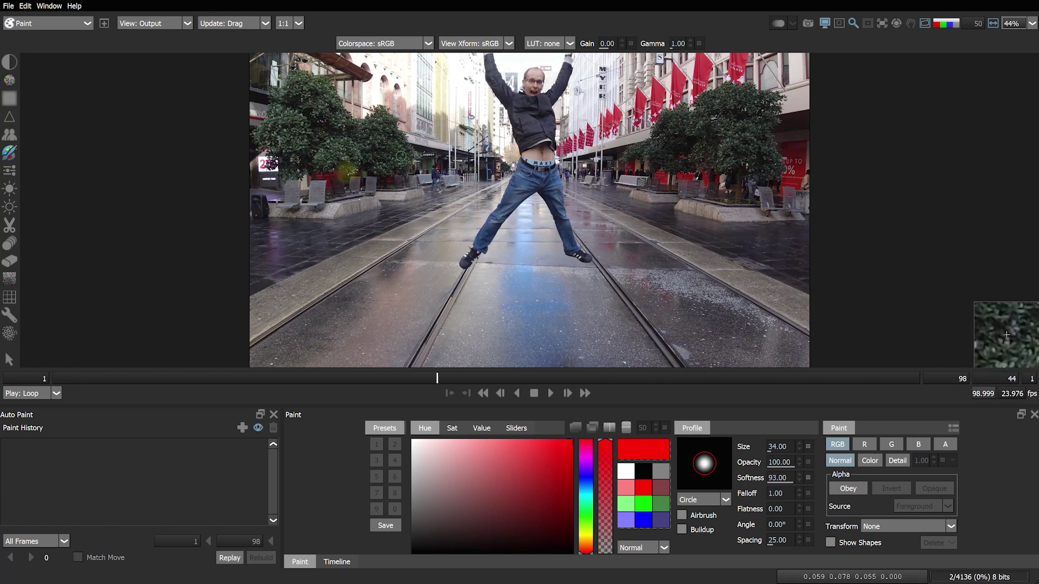
Paint three red zigzag scribbles across the jumping man
mouse_move(365, 205)
left_mouse_down()
mouse_move(400, 188)
mouse_move(469, 245)
mouse_move(578, 271)
mouse_move(669, 306)
left_mouse_up()
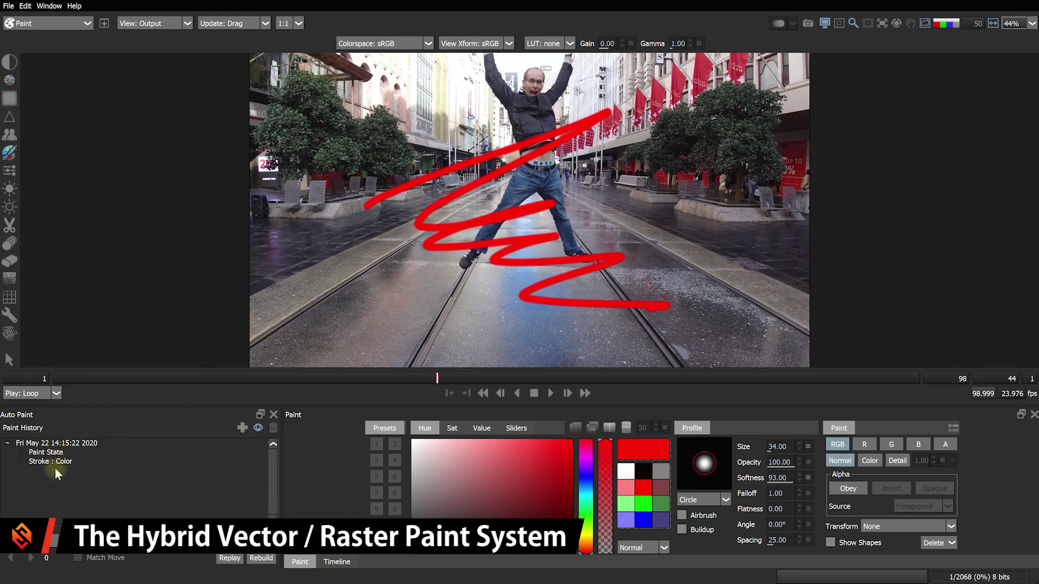
left_click(47, 453)
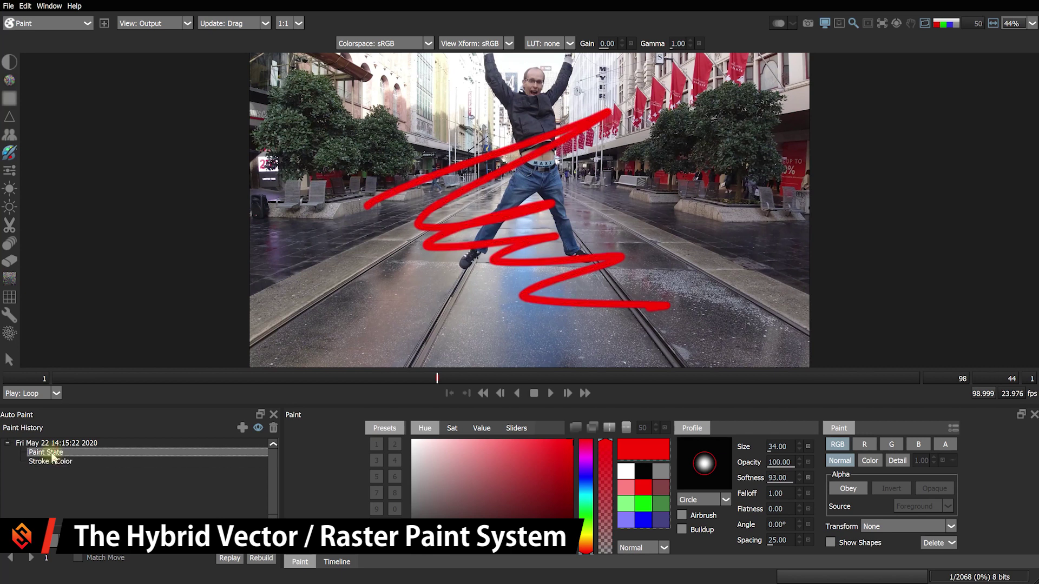
left_click(56, 463)
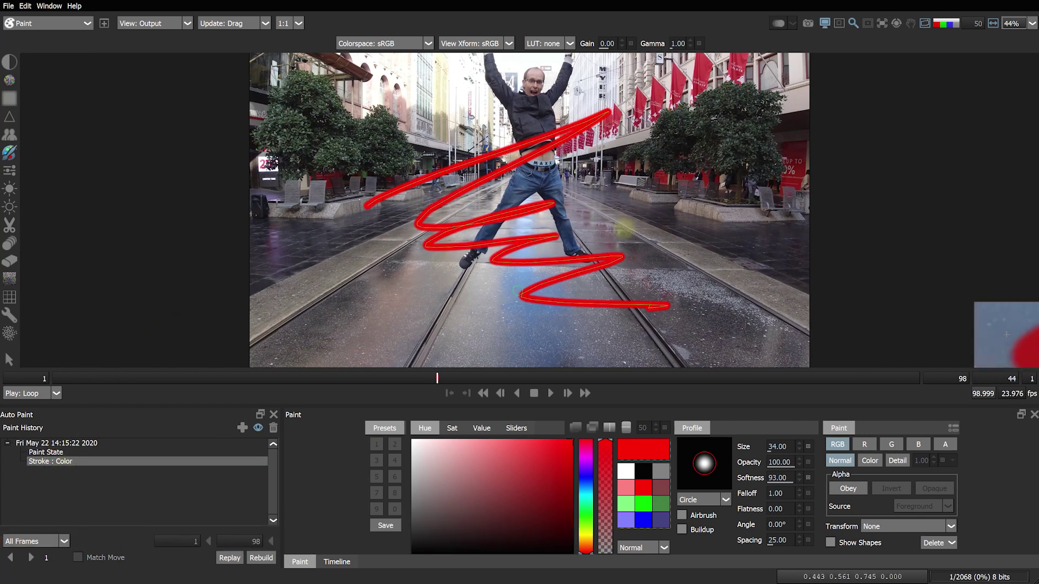
mouse_move(633, 126)
left_mouse_down()
mouse_move(679, 133)
mouse_move(703, 206)
mouse_move(325, 287)
left_mouse_up()
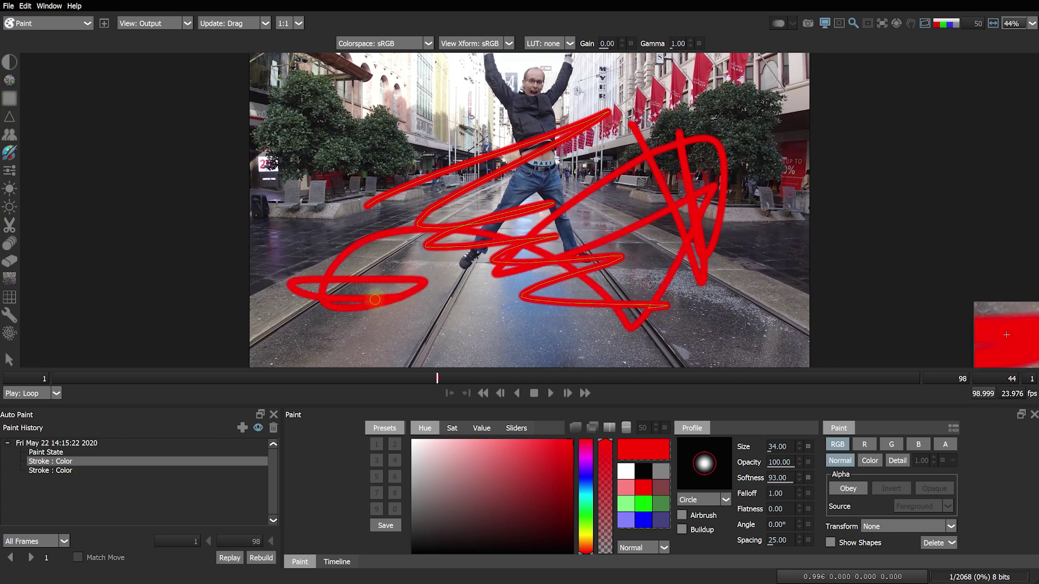
mouse_move(344, 89)
left_mouse_down()
mouse_move(379, 133)
mouse_move(357, 216)
mouse_move(525, 315)
left_mouse_up()
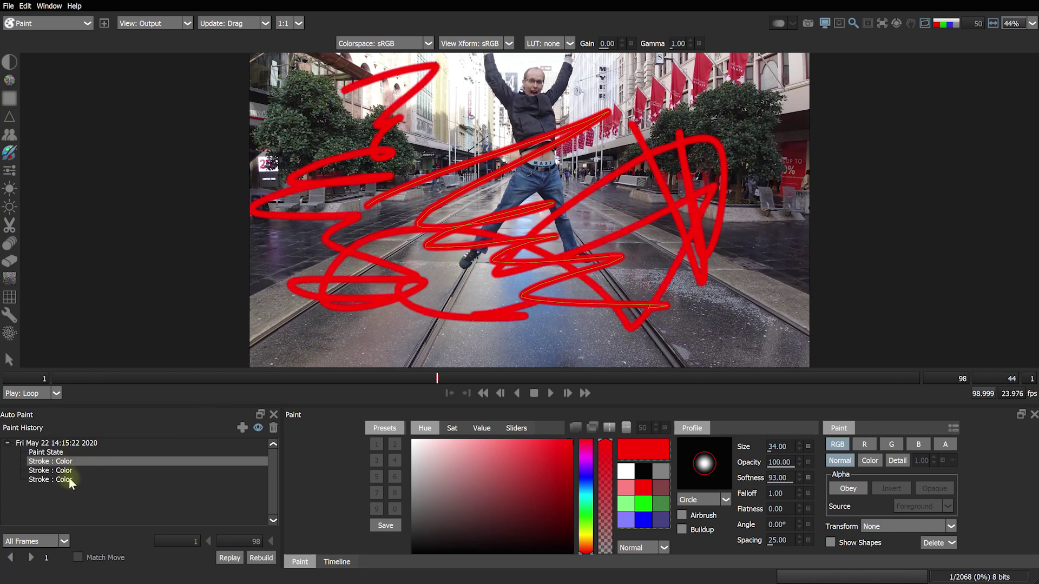
Select the first stroke in Paint History and delete it
left_click(69, 480)
left_click(66, 471)
left_click(65, 462)
left_click(65, 469)
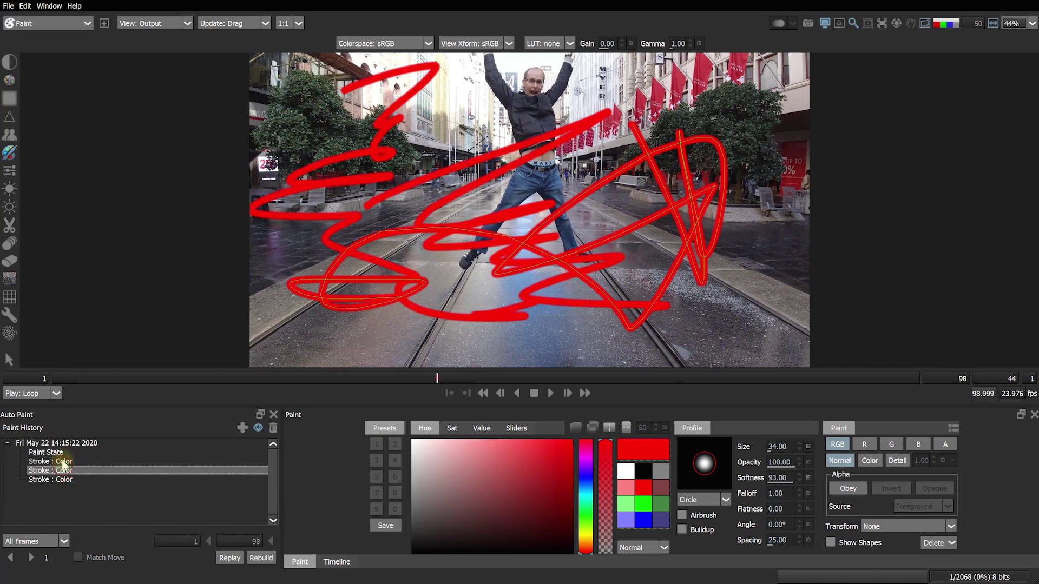
left_click(64, 462)
left_click(273, 428)
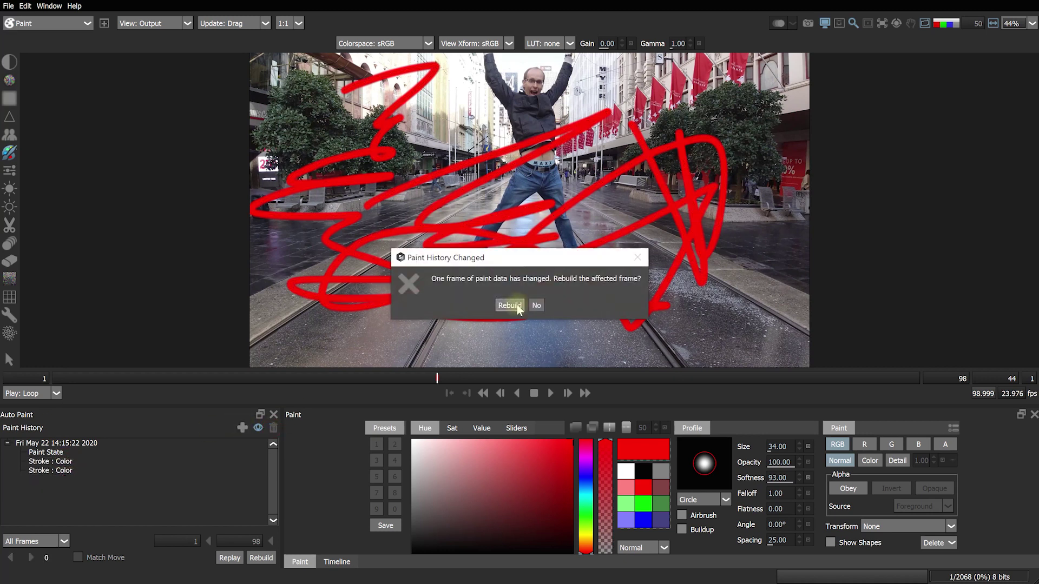
Rebuild the frame, then delete the whole paint session from Paint History
left_click(509, 306)
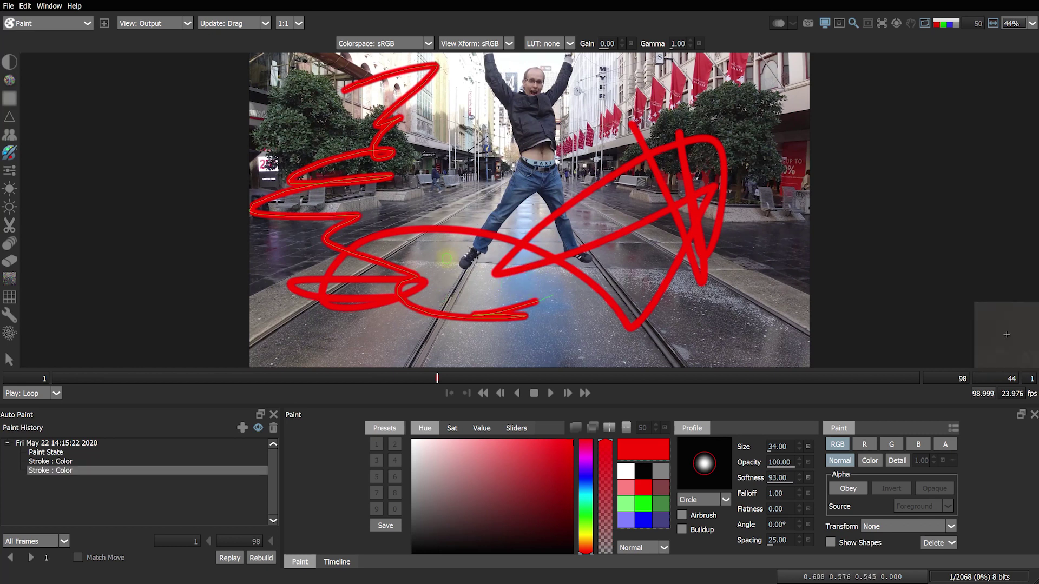
left_click(72, 462)
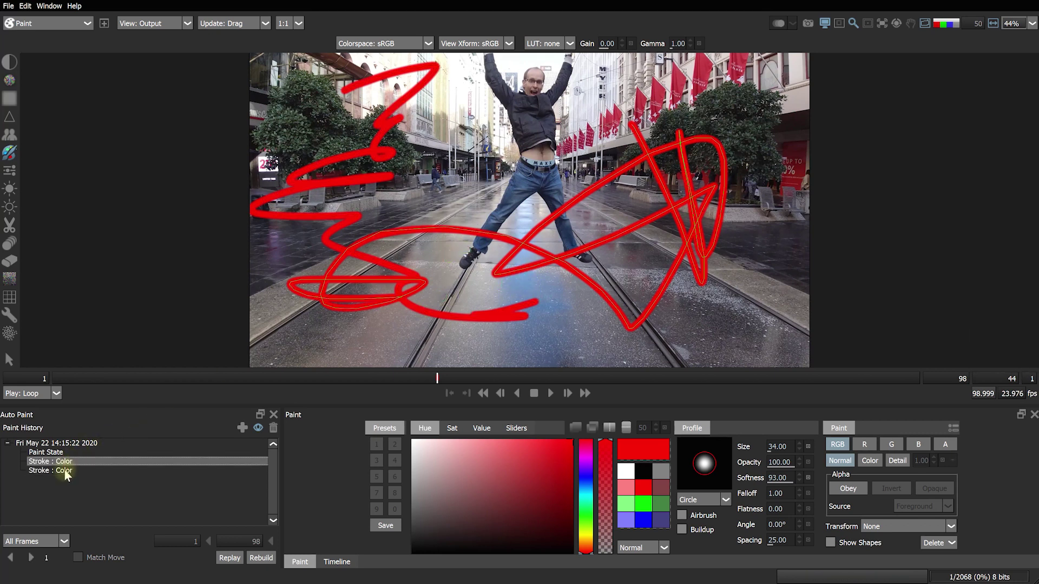
left_click(67, 472)
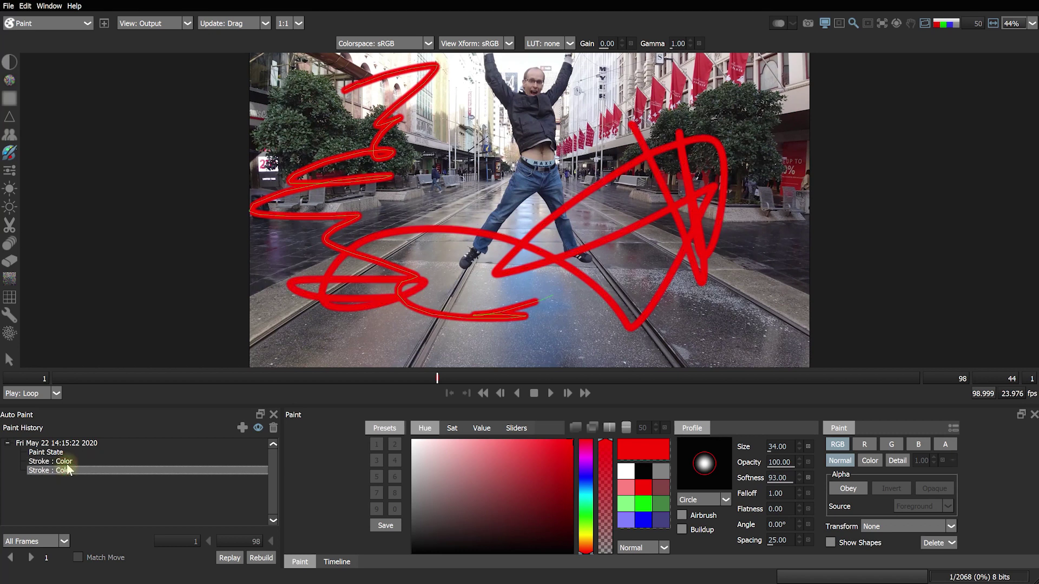
left_click(37, 443)
left_click(273, 428)
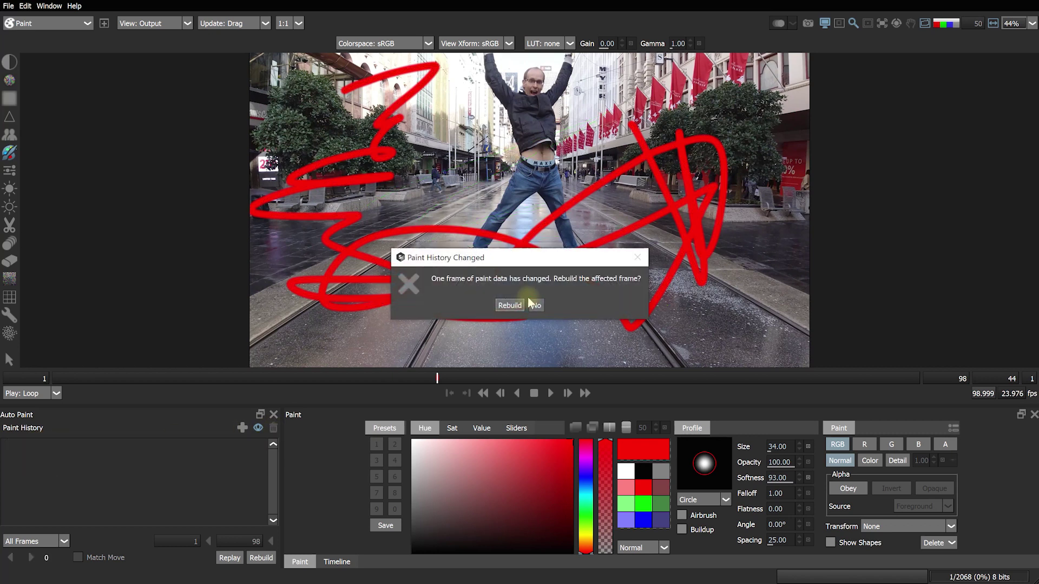
Rebuild the frame clean and scrub back to frame 24
left_click_drag(497, 259, 530, 309)
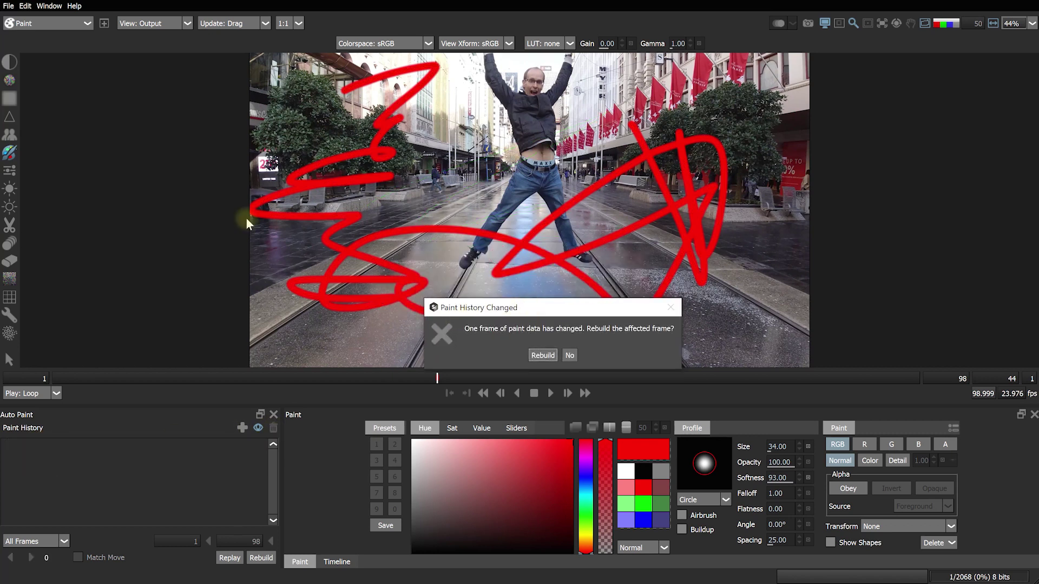
left_click(541, 356)
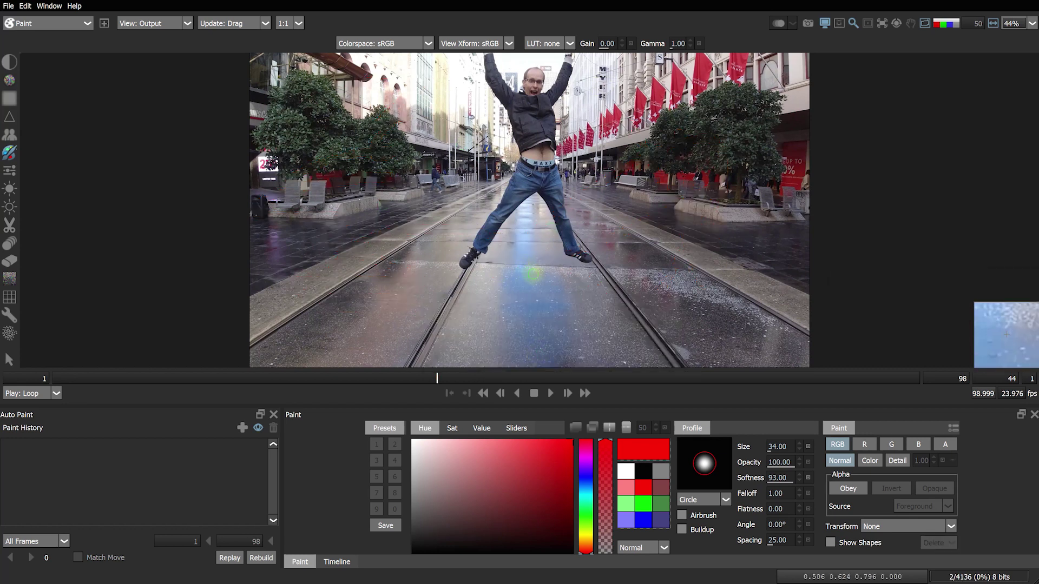
mouse_move(437, 377)
left_mouse_down()
mouse_move(344, 378)
mouse_move(469, 377)
mouse_move(380, 376)
mouse_move(390, 387)
mouse_move(453, 382)
mouse_move(222, 379)
mouse_move(258, 379)
left_mouse_up()
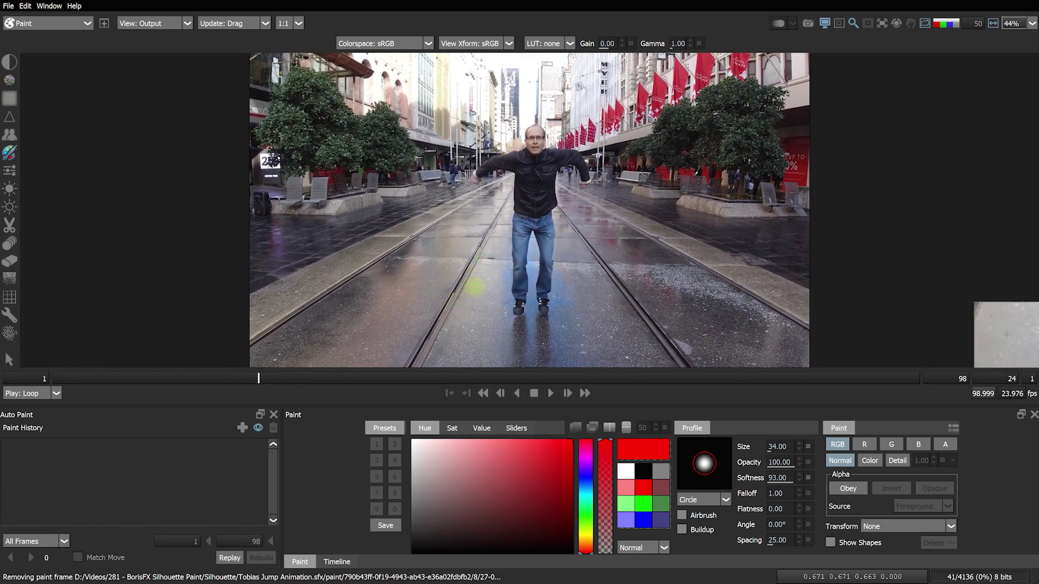
Set the Clone brush source to frame 45 with the onion-skin overlay enabled
left_click(7, 137)
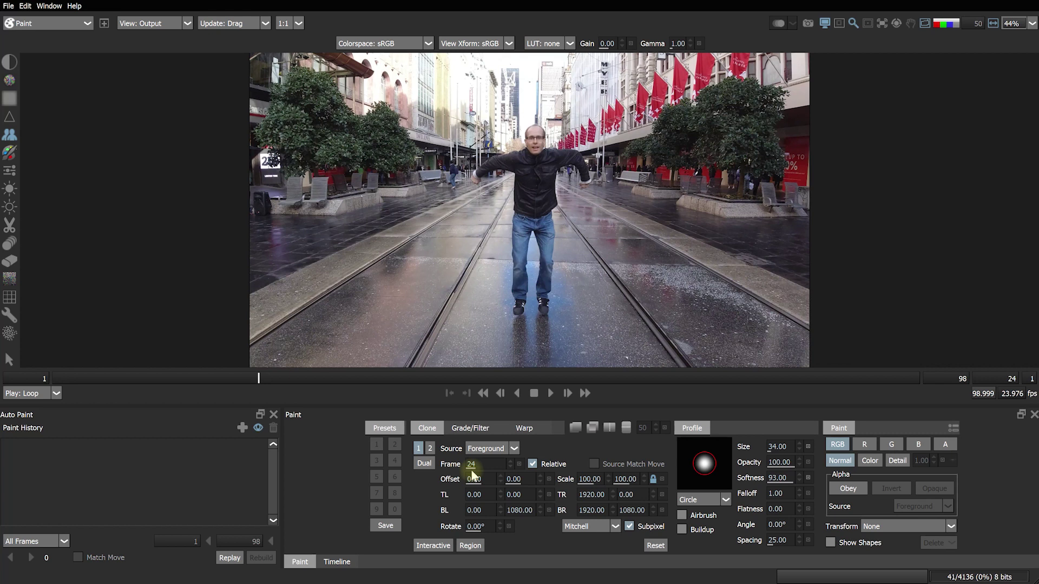
left_click(514, 449)
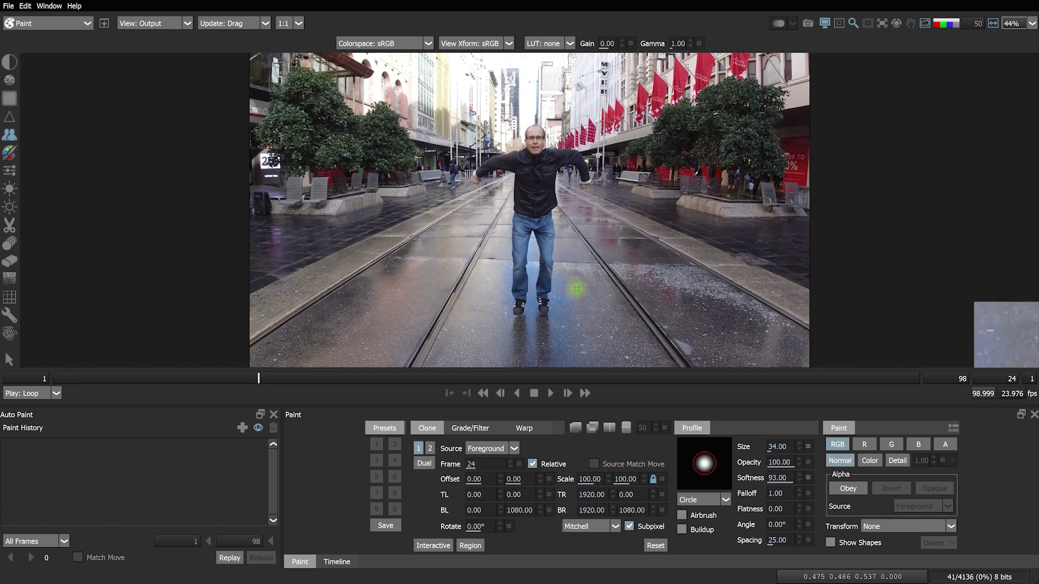
left_click(573, 432)
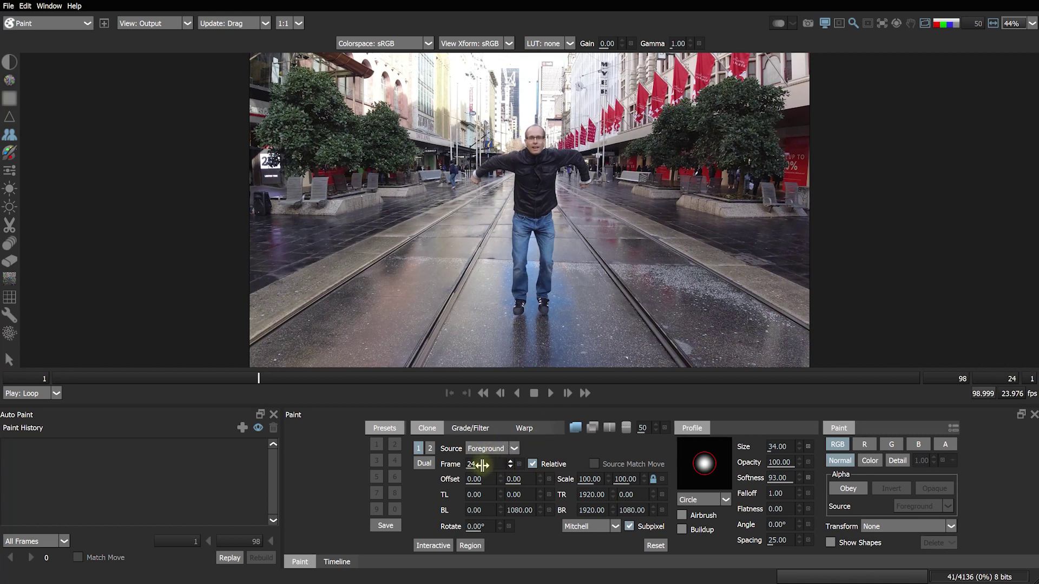
mouse_move(481, 465)
left_mouse_down()
mouse_move(496, 466)
mouse_move(476, 464)
mouse_move(489, 472)
left_mouse_up()
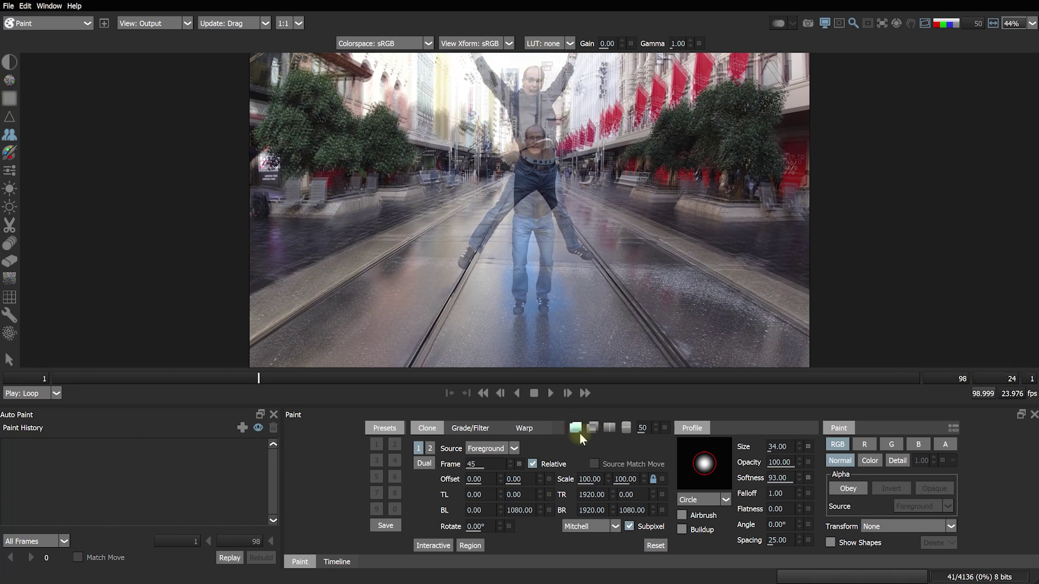
Align the frame-45 clone source using difference and split overlays across the street
left_click(597, 428)
left_click(609, 429)
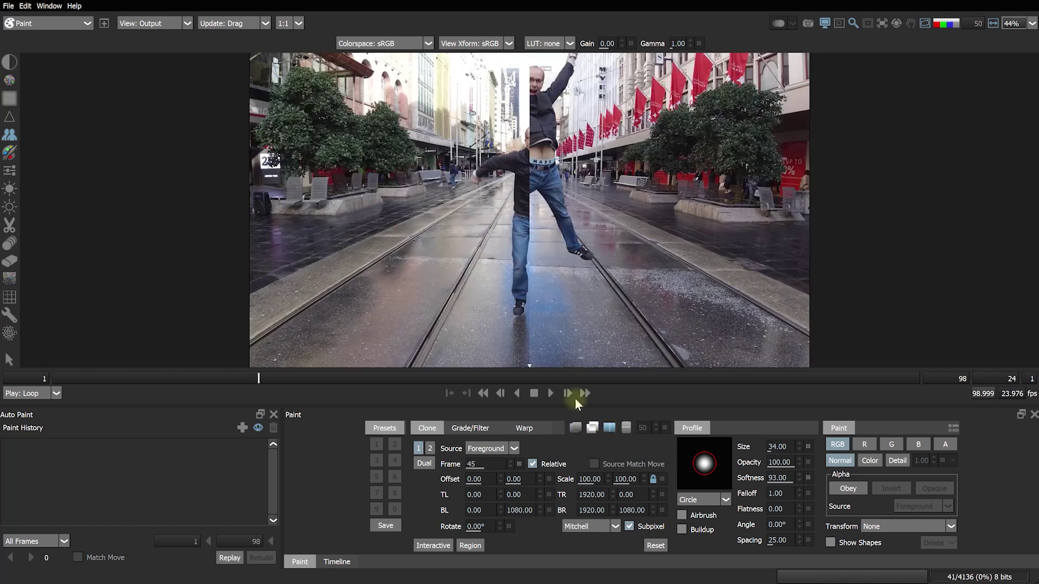
left_click_drag(661, 361, 549, 348)
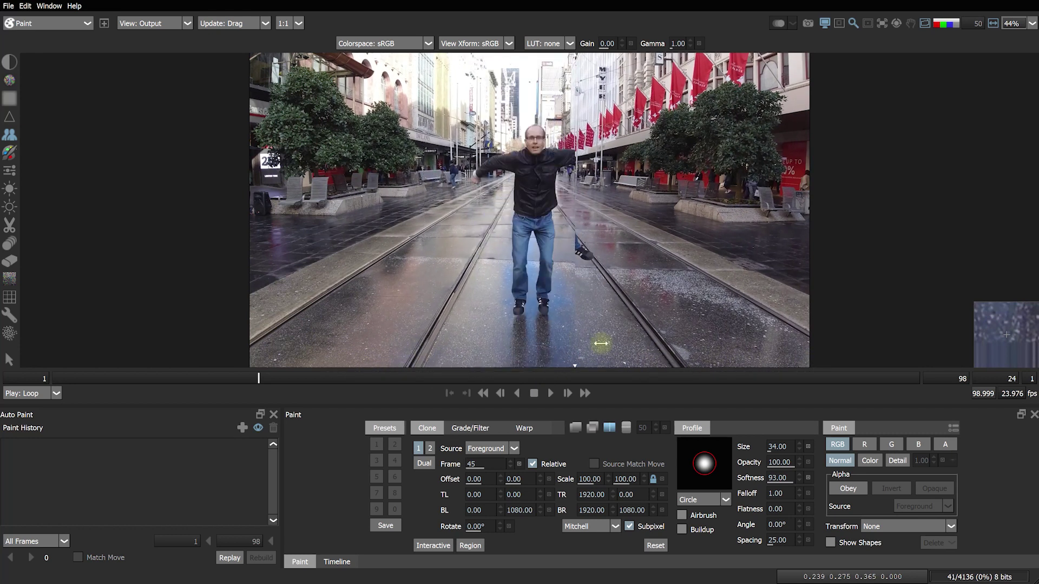
mouse_move(601, 343)
left_mouse_down()
mouse_move(515, 339)
mouse_move(687, 343)
mouse_move(659, 344)
left_mouse_up()
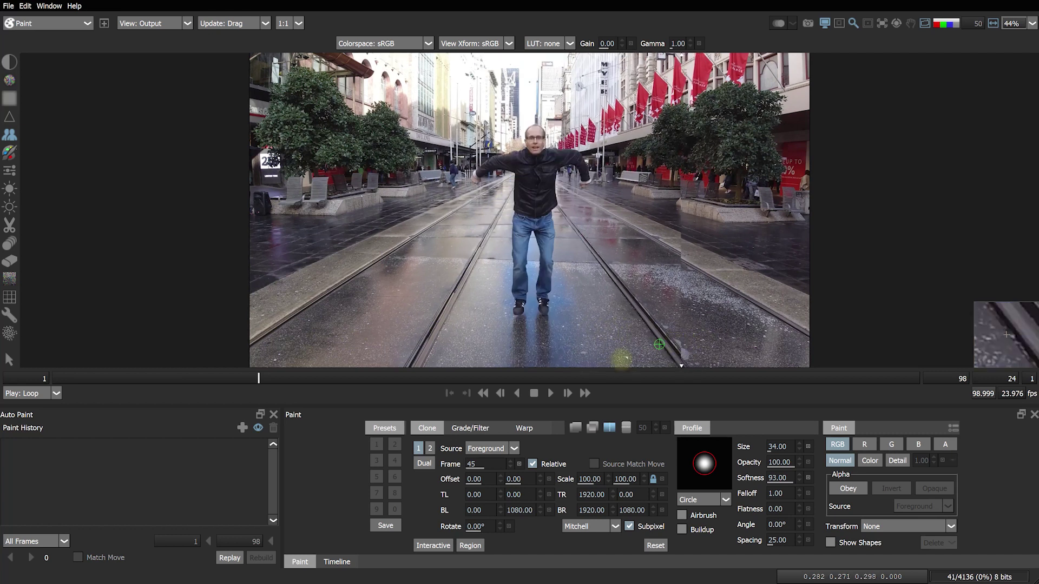
Turn off the overlay and clone pavement over the man's feet with an enlarged brush
left_click(610, 428)
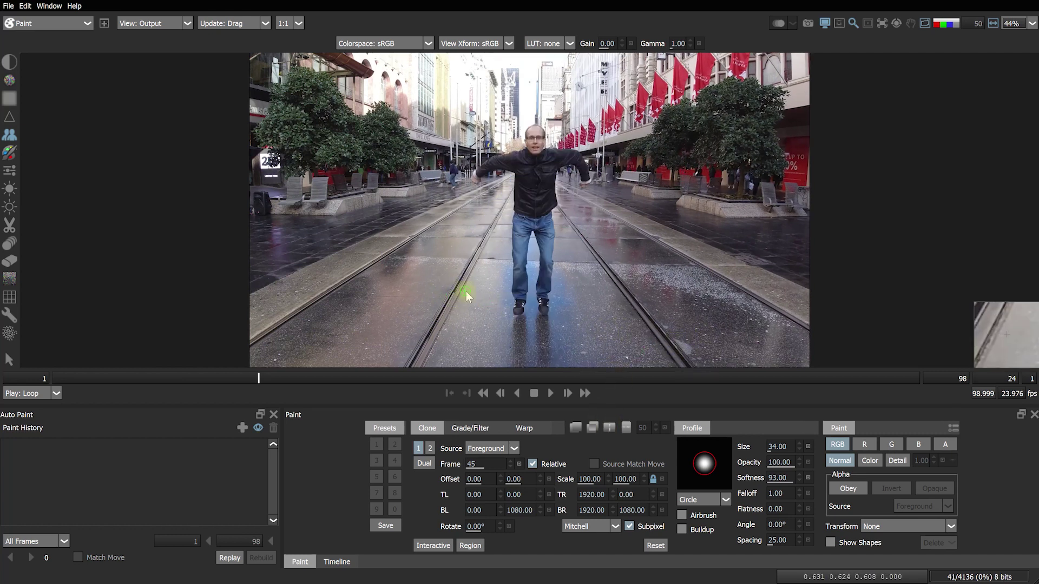
left_click_drag(618, 302, 648, 313)
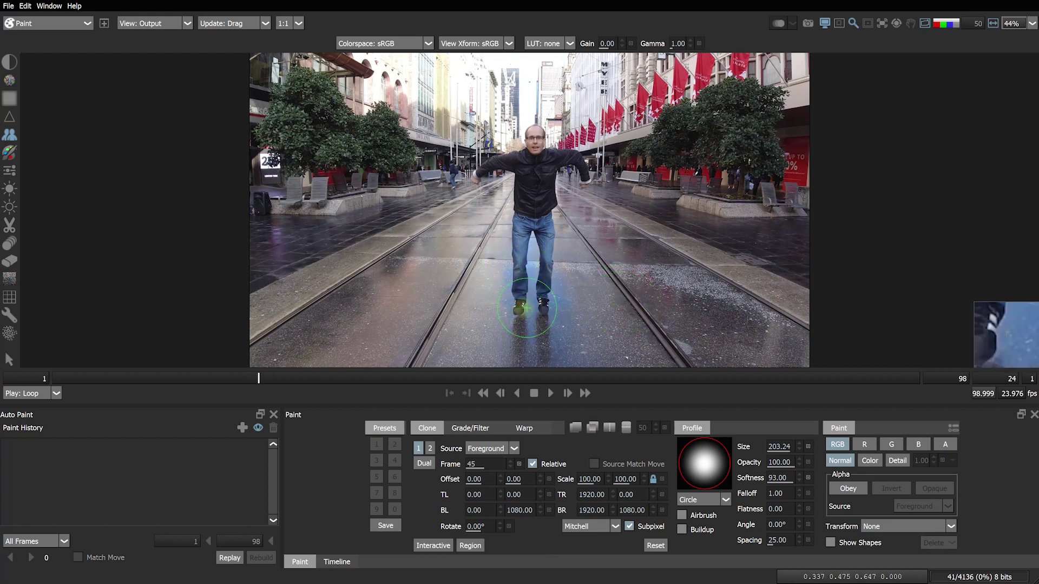
mouse_move(523, 308)
left_mouse_down()
mouse_move(541, 297)
mouse_move(520, 292)
mouse_move(549, 292)
left_mouse_up()
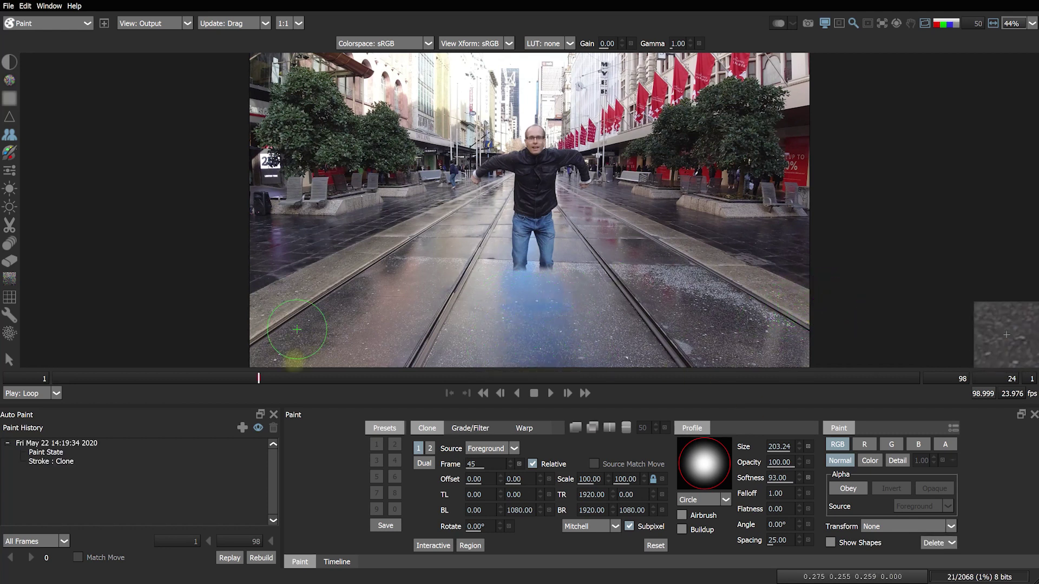
Flip between frames with Z and X to compare the cloned feet
key("ctrl+z")
key("ctrl+shift+z")
key("z")
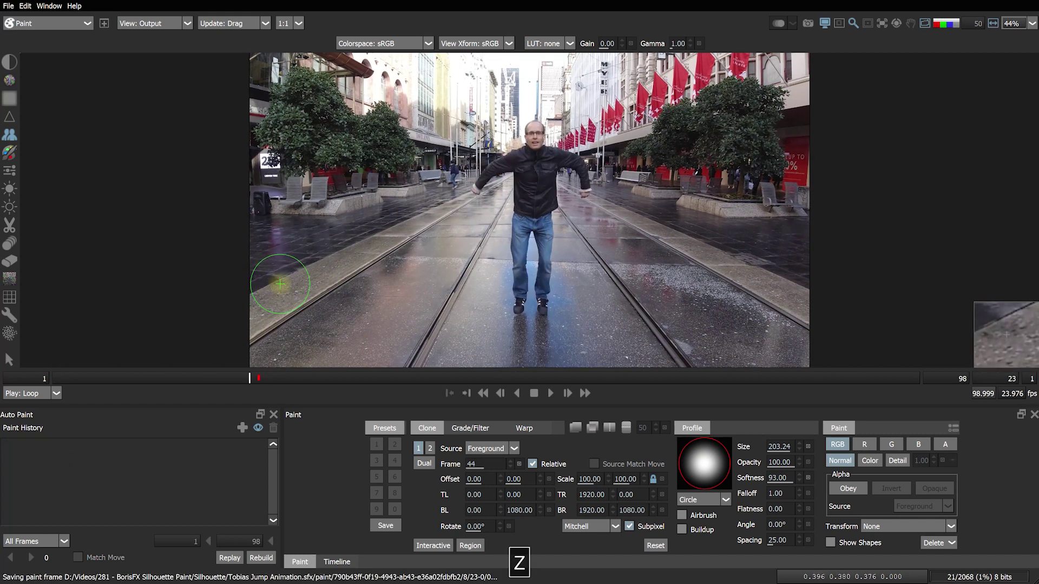
key("x")
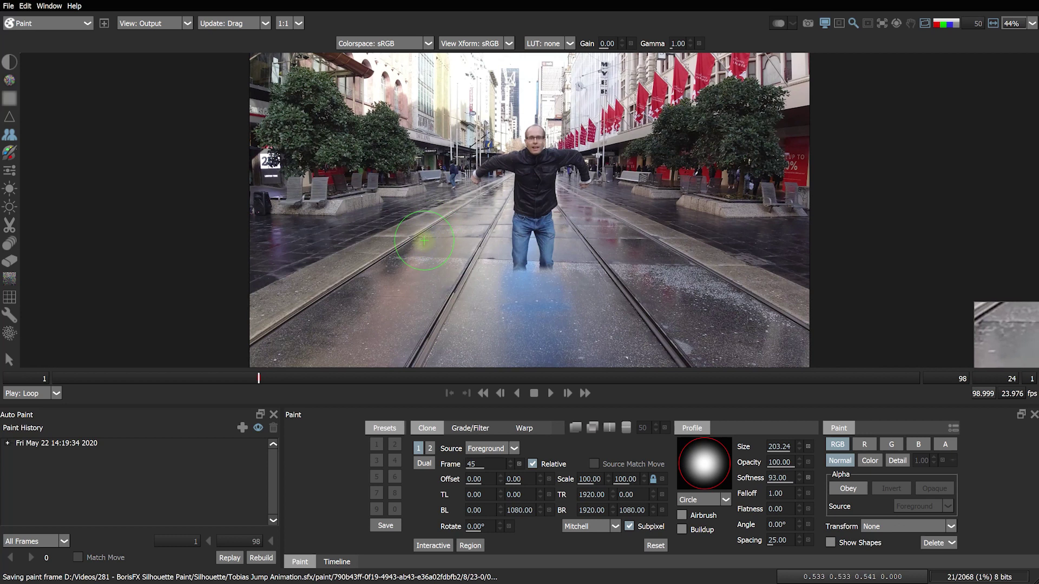
Delete the clone stroke, rebuild the frame, and switch to the solid Paint brush
left_click(103, 445)
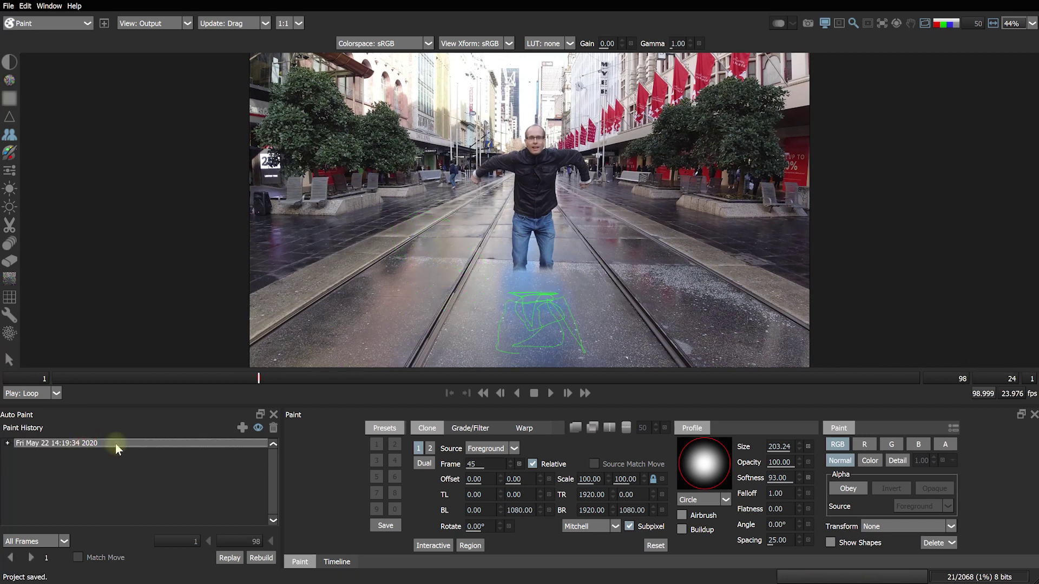
left_click(273, 430)
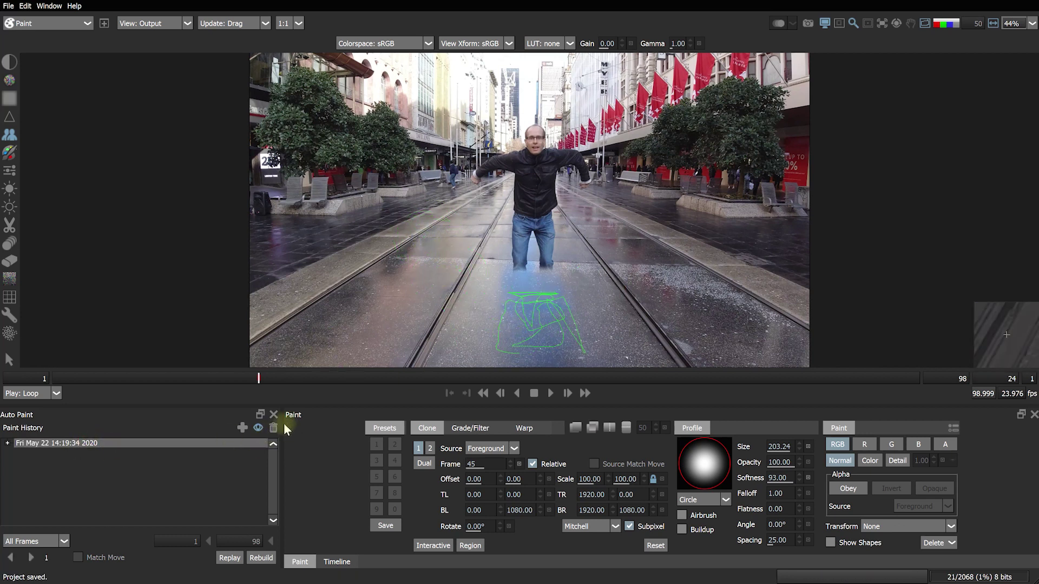
left_click(509, 306)
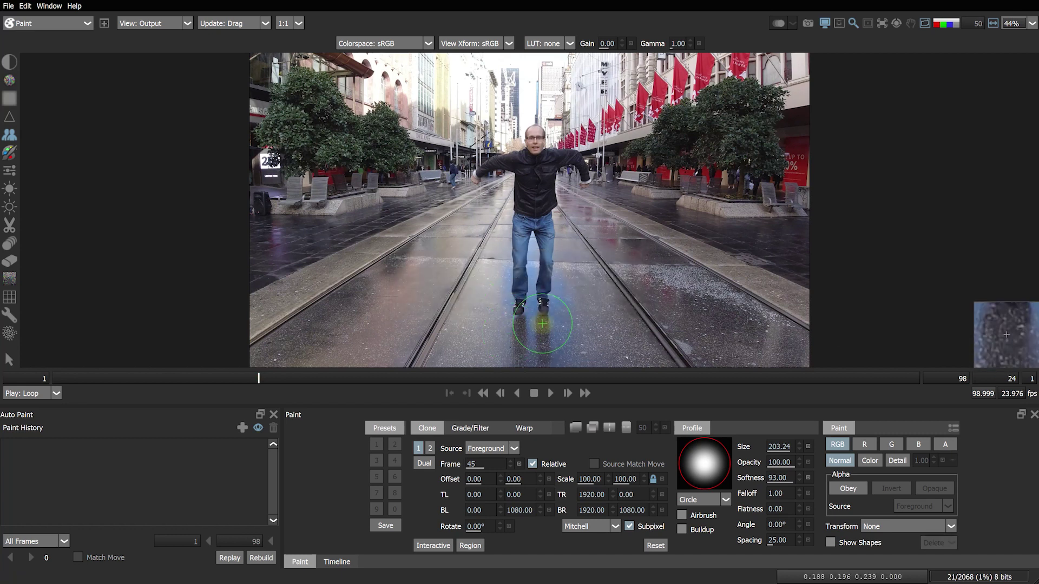
left_click(11, 156)
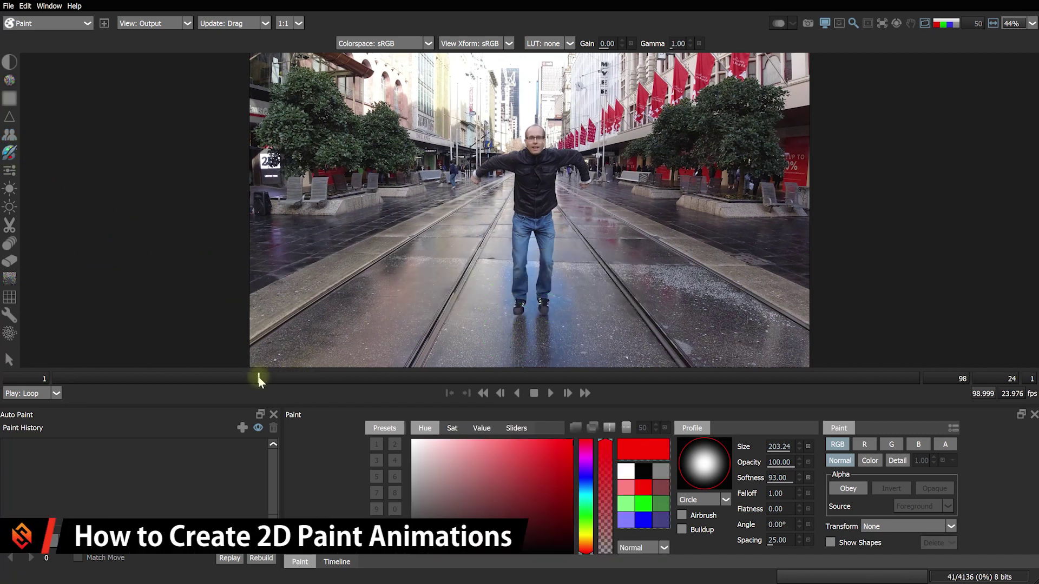
left_click_drag(258, 375, 54, 385)
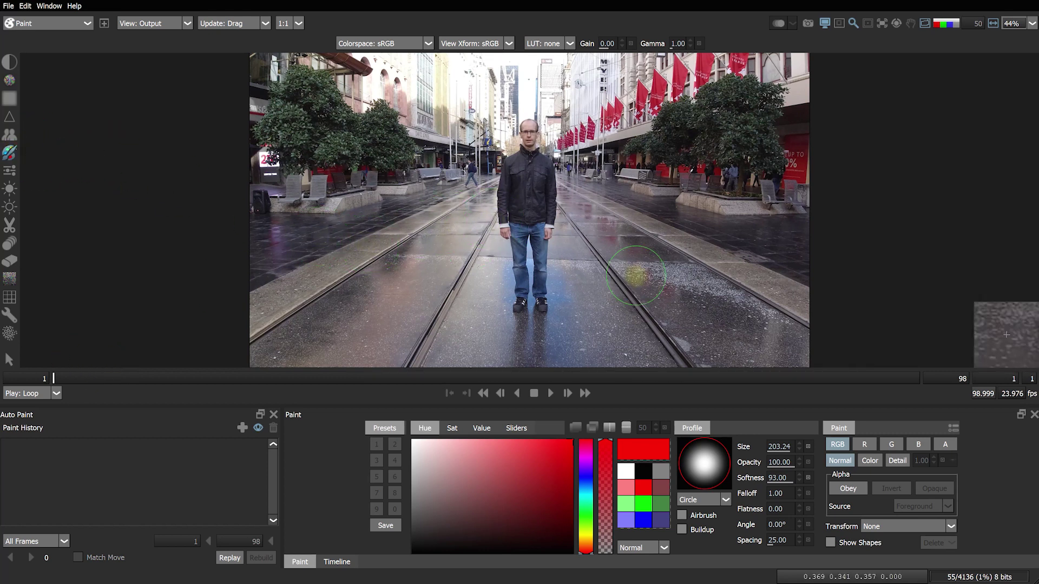
Return to frame 1 and shrink the round Circle brush from 203.24 to size 13.96
left_click_drag(699, 257, 645, 280)
mouse_move(57, 379)
left_mouse_down()
mouse_move(478, 375)
mouse_move(49, 379)
left_mouse_up()
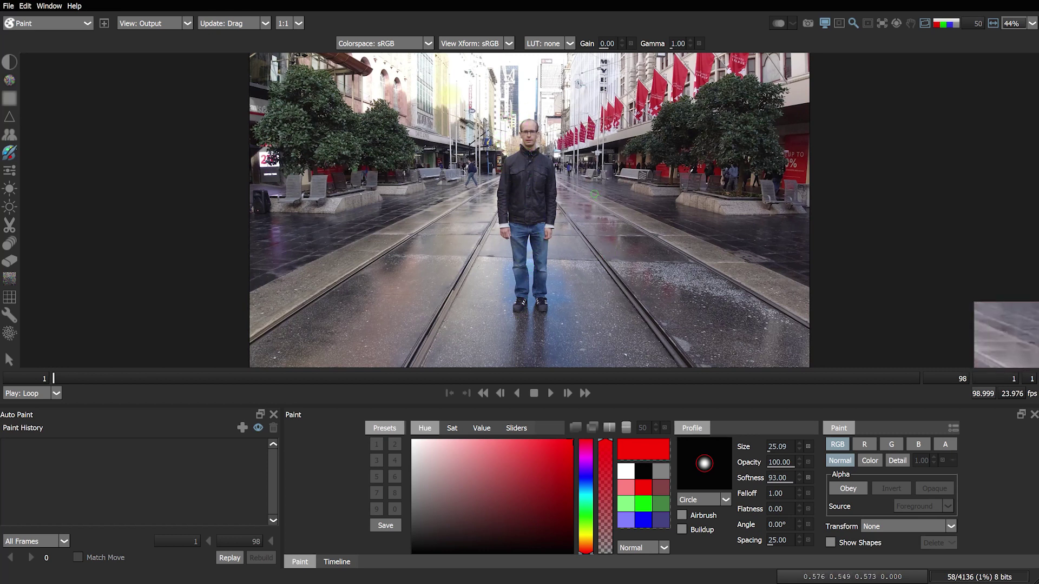
scroll(547, 124, "up", 4)
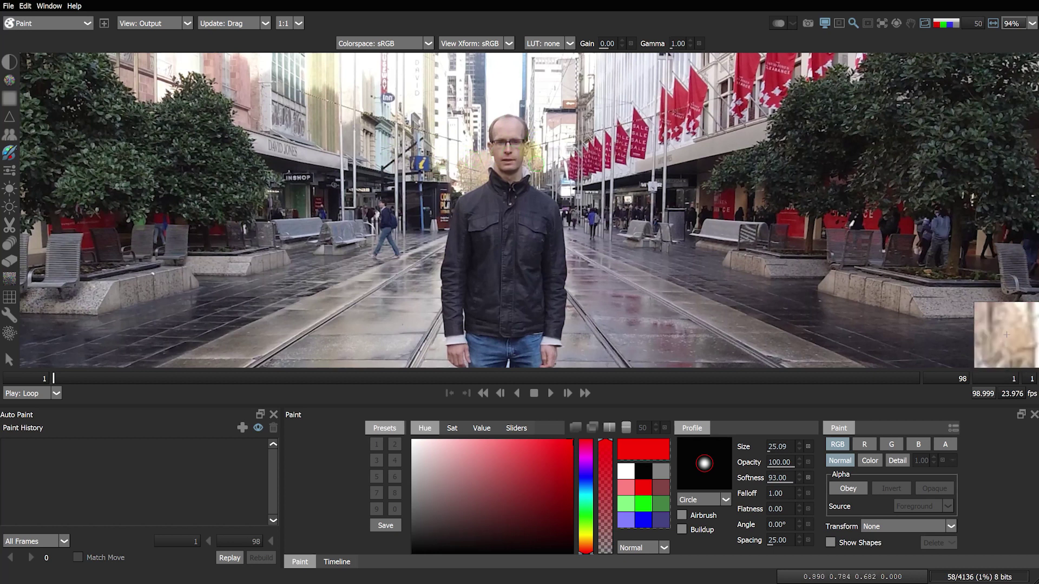
scroll(549, 233, "down", 3)
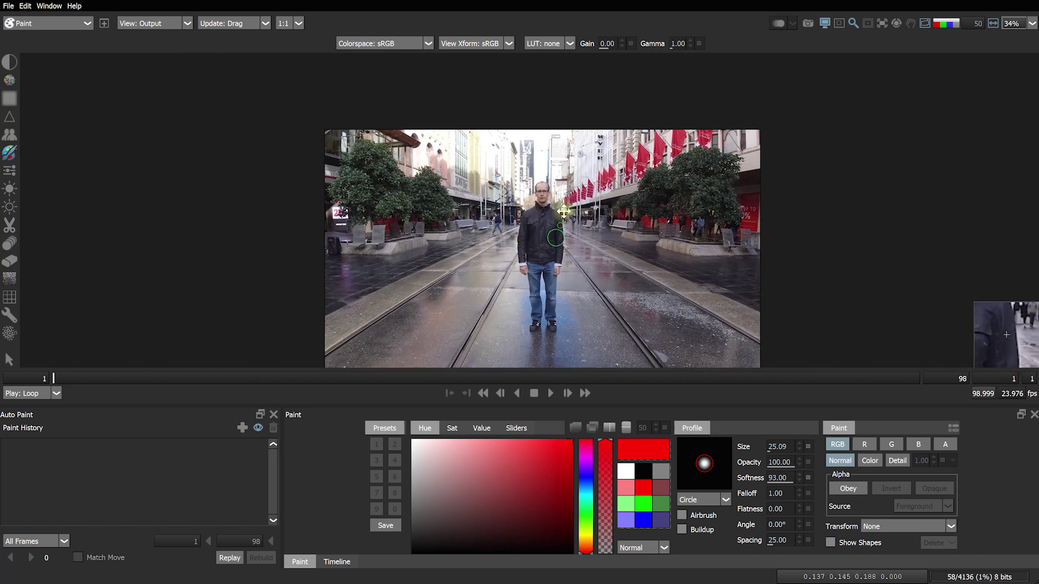
scroll(564, 203, "down", 2)
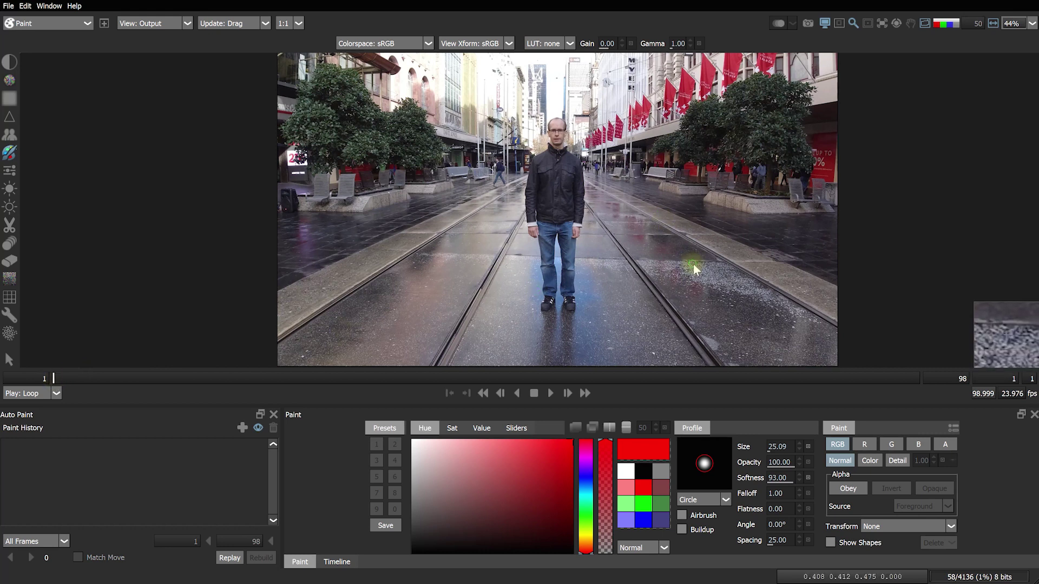
left_click_drag(693, 264, 690, 264)
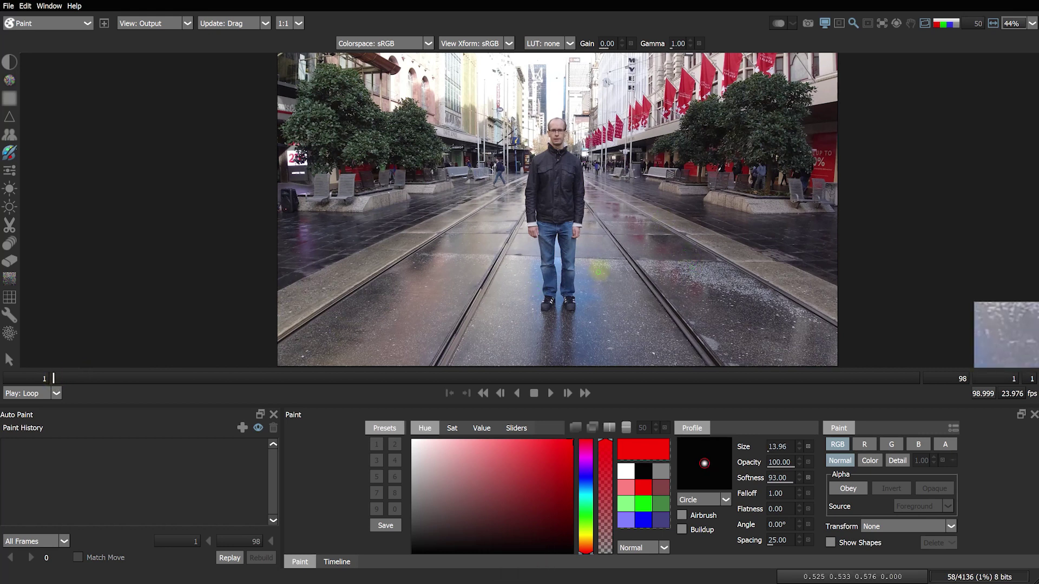
scroll(571, 309, "up", 2)
scroll(573, 303, "up", 1)
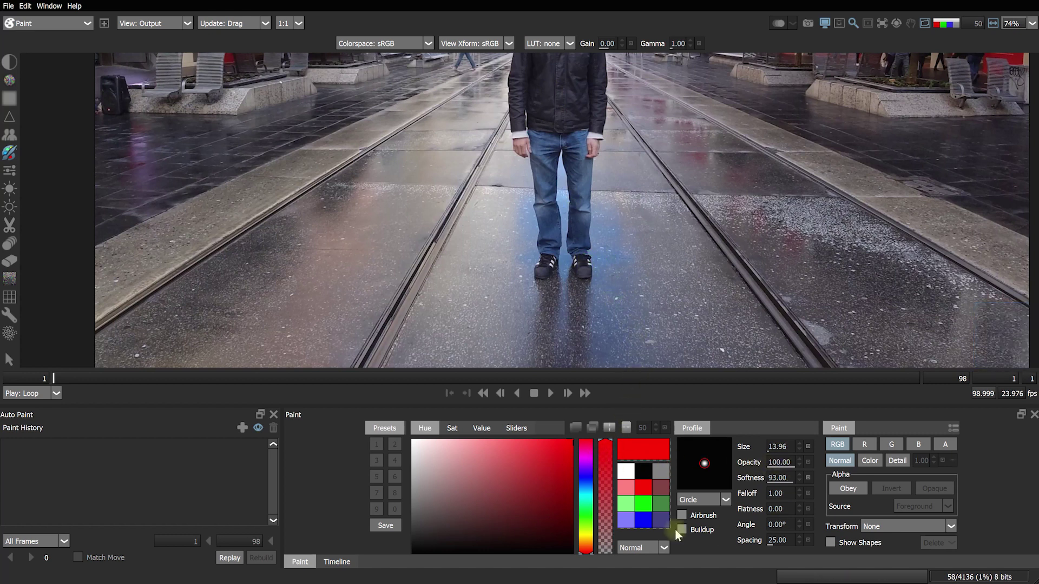
left_click(724, 504)
With alpha enabled, orange colour and Opacity 18, paint a faint ring around the feet
left_click(951, 449)
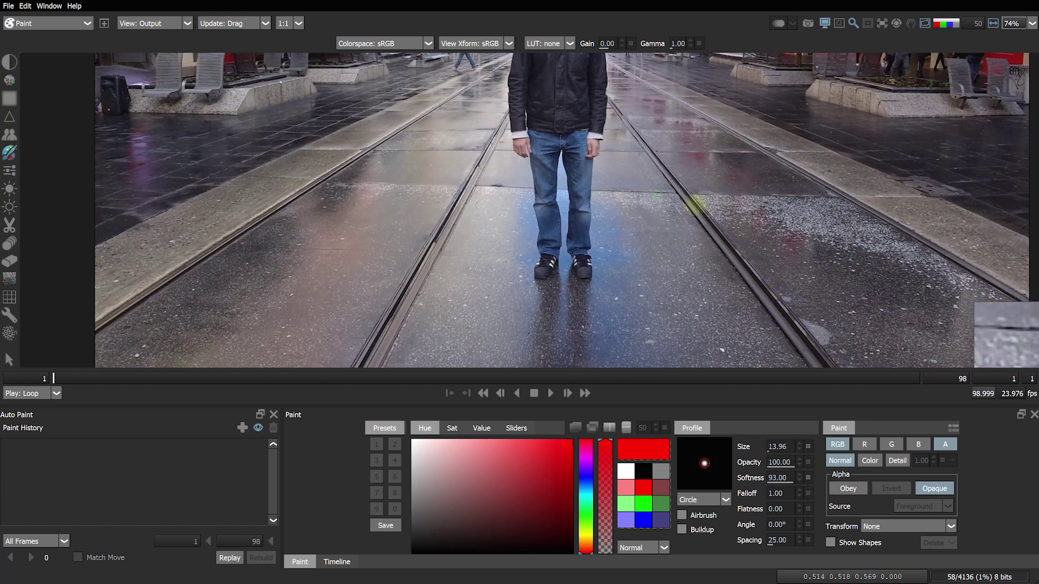
scroll(623, 169, "up", 1)
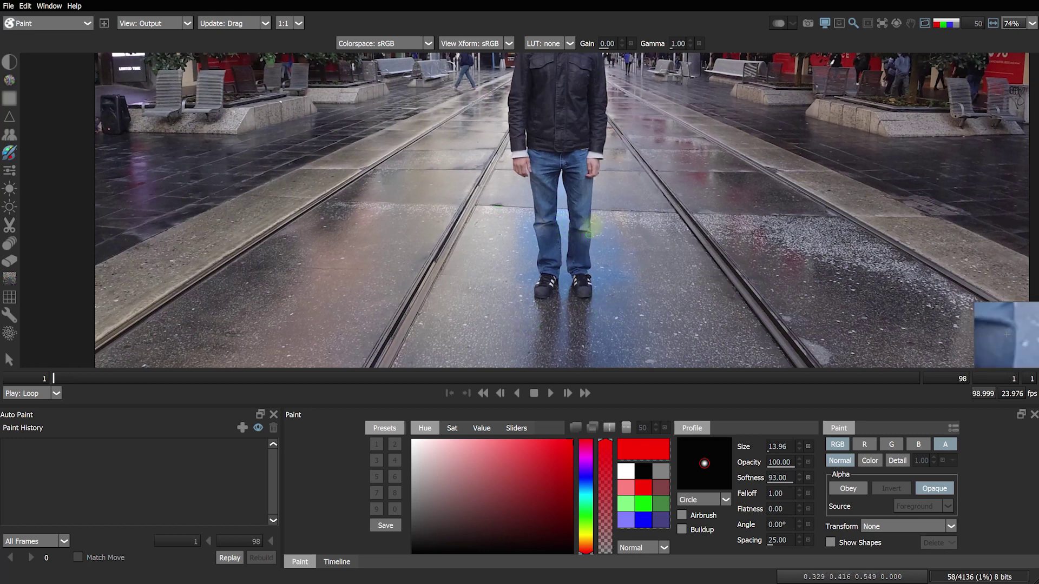
scroll(592, 227, "down", 1)
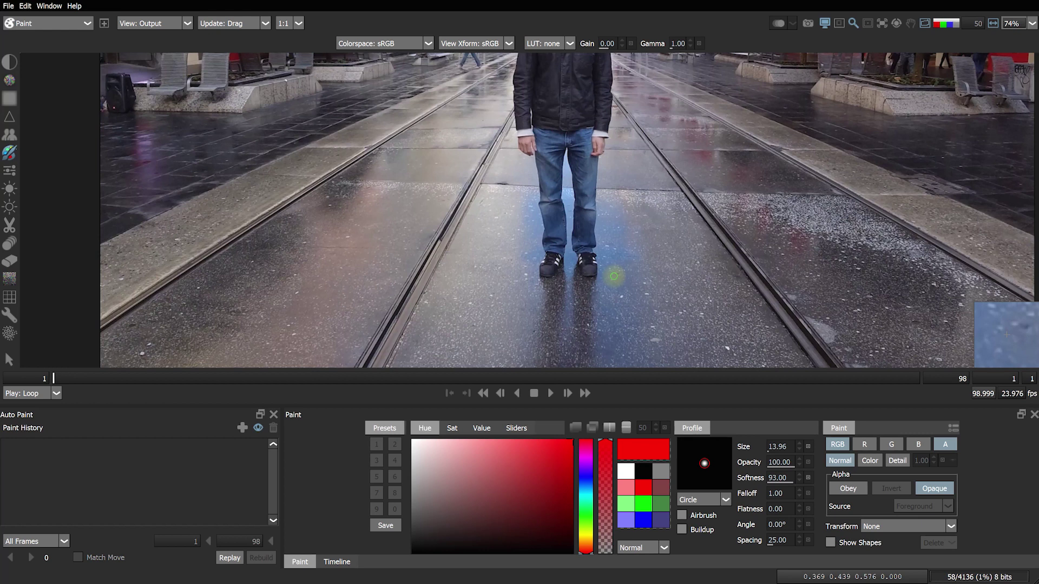
mouse_move(585, 544)
left_mouse_down()
mouse_move(585, 533)
mouse_move(585, 553)
left_mouse_up()
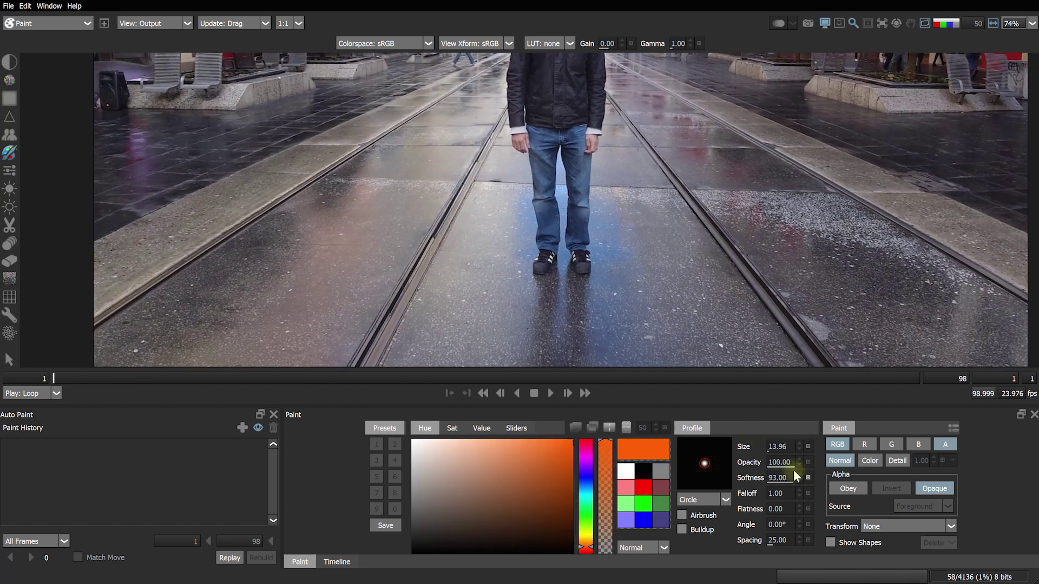
left_click_drag(779, 462, 719, 475)
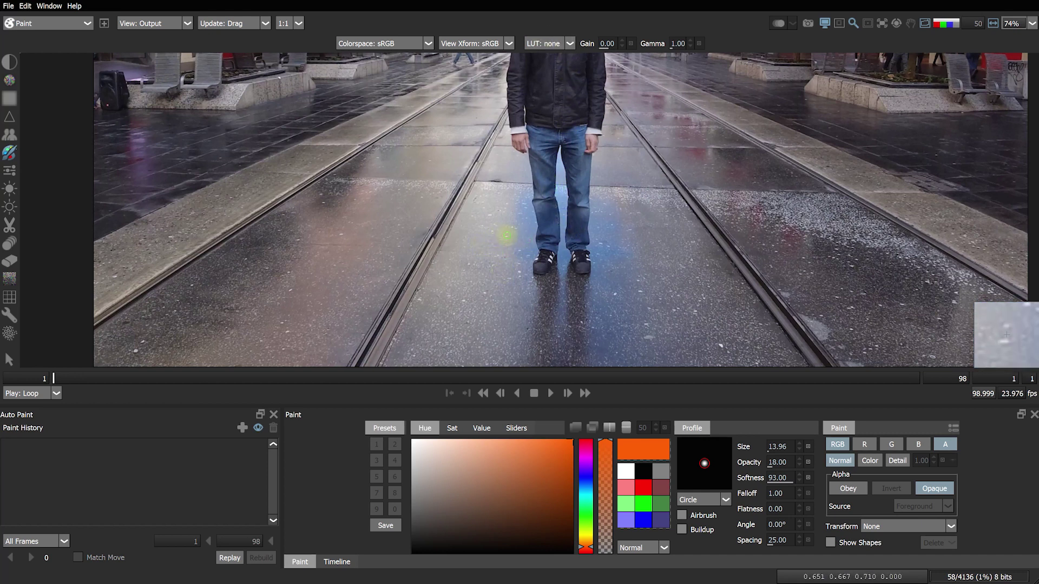
mouse_move(491, 305)
left_mouse_down()
mouse_move(561, 316)
mouse_move(638, 302)
mouse_move(649, 263)
mouse_move(631, 236)
mouse_move(612, 235)
left_mouse_up()
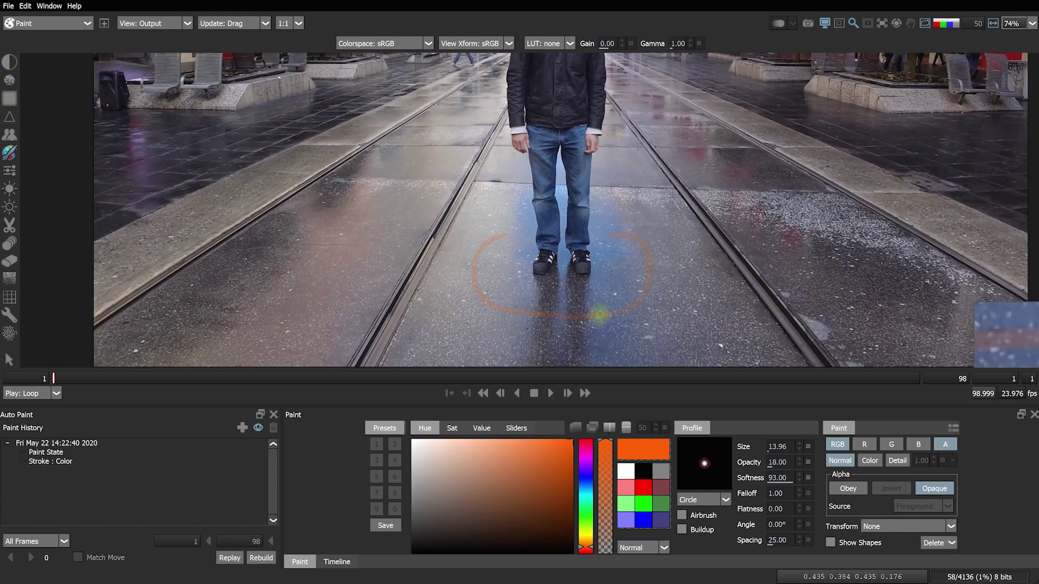
Advance to frame 2 and enable Onion Skin with Forward set to 0
key("x")
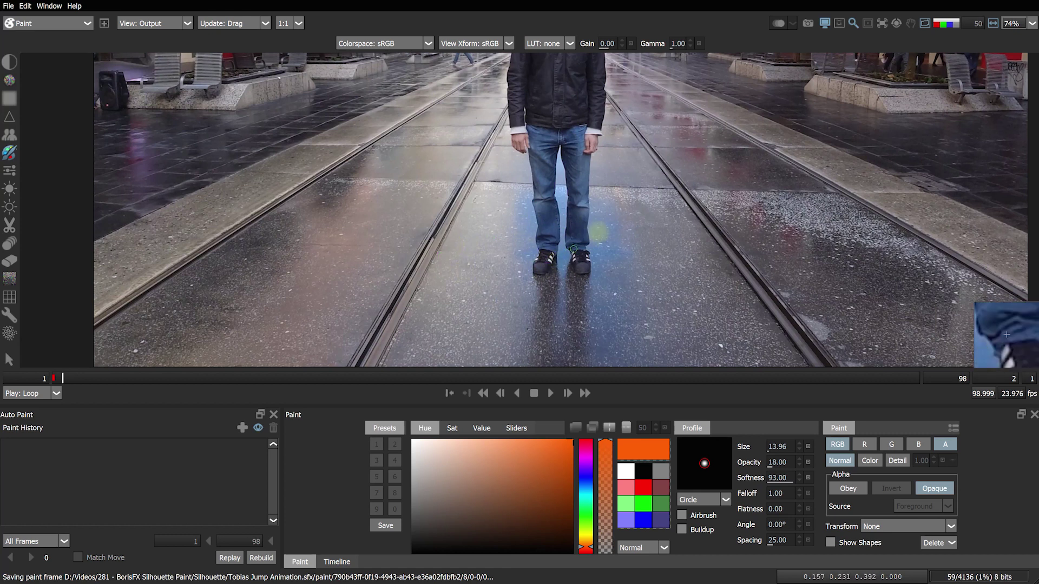
left_click(778, 24)
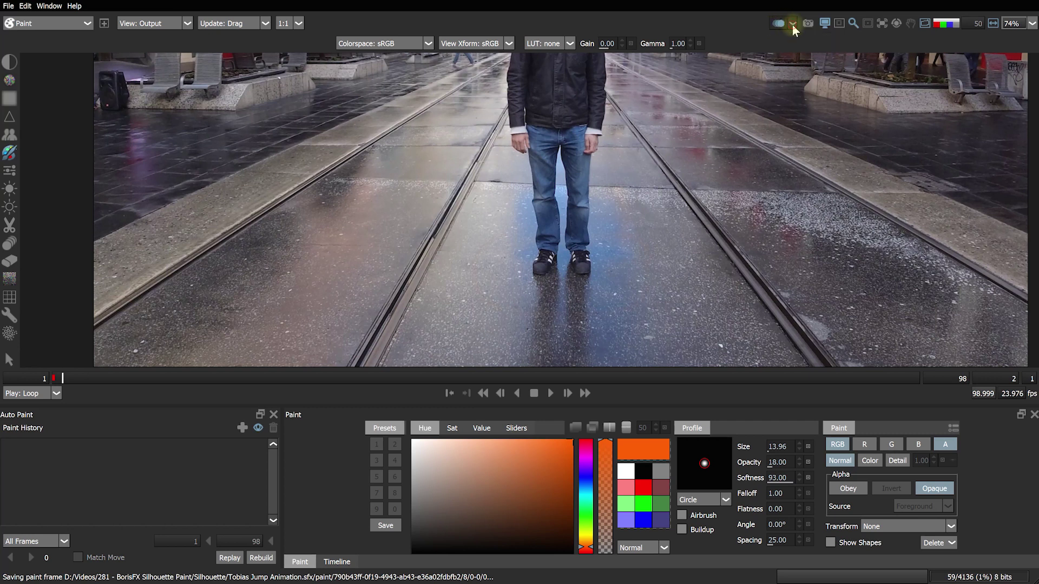
left_click(793, 24)
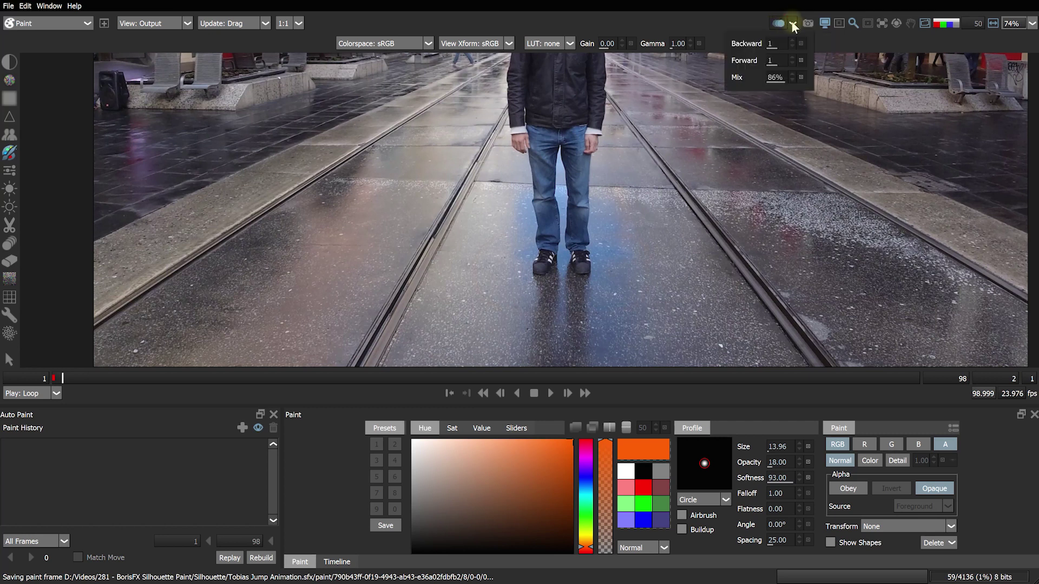
left_click(793, 63)
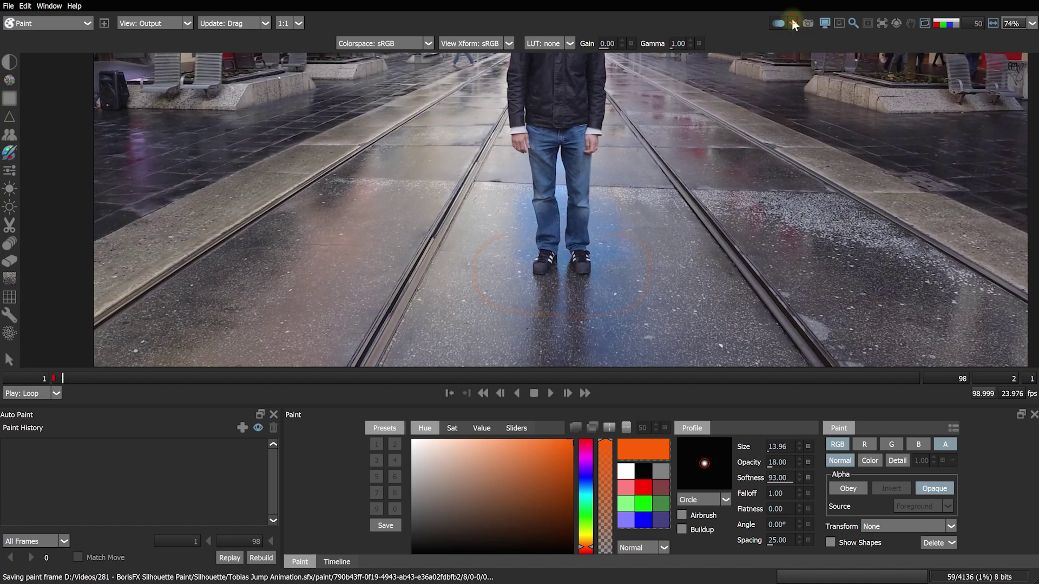
Paint a wider orange ripple, then an arc around the feet at Opacity 40
scroll(574, 303, "up", 3)
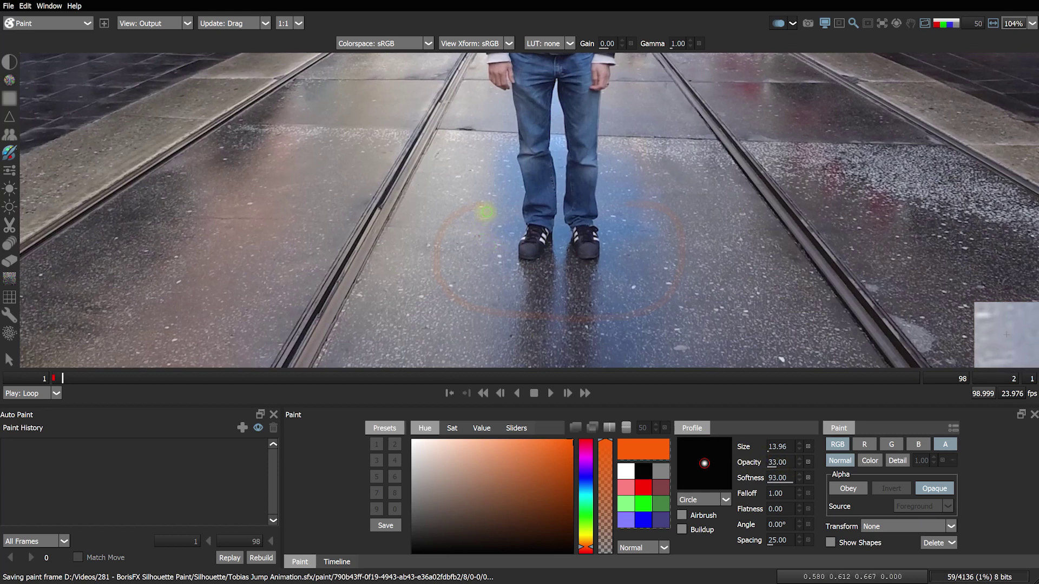
mouse_move(485, 212)
left_mouse_down()
mouse_move(459, 232)
mouse_move(452, 258)
mouse_move(460, 289)
mouse_move(498, 304)
mouse_move(626, 301)
mouse_move(655, 278)
mouse_move(665, 238)
left_mouse_up()
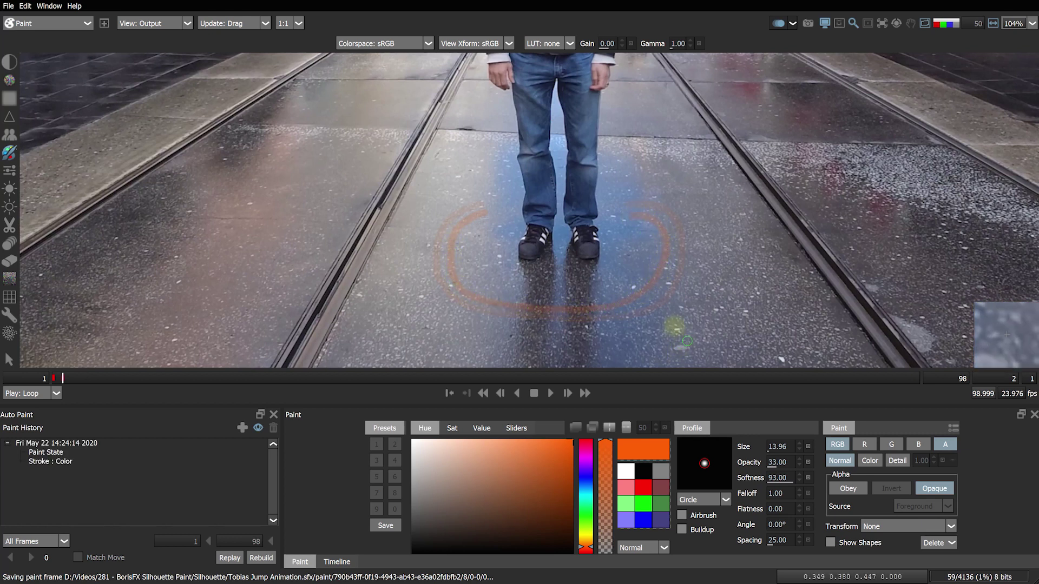
key("x")
key("z")
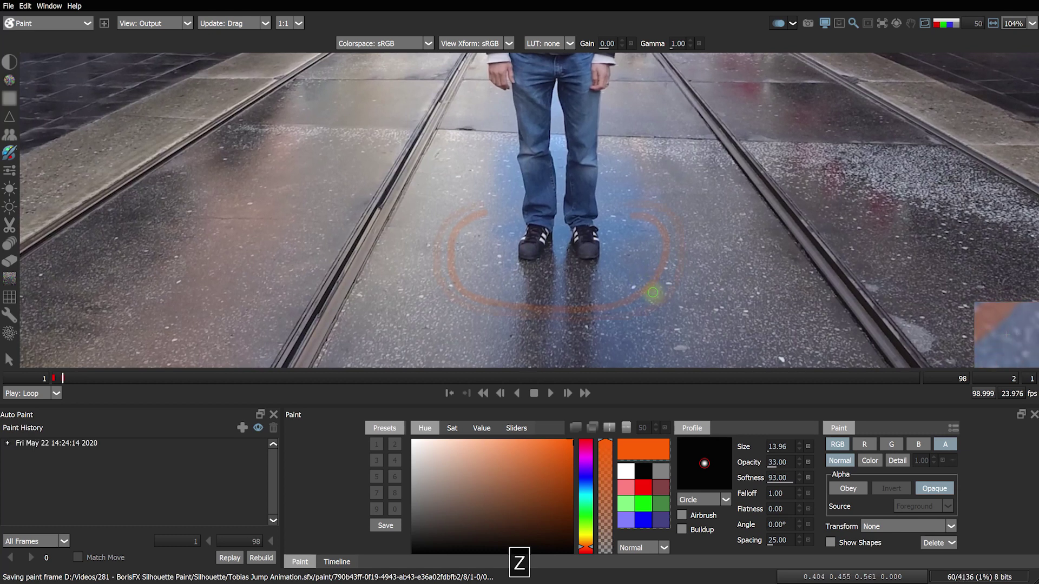
key("x")
key("z")
key("x")
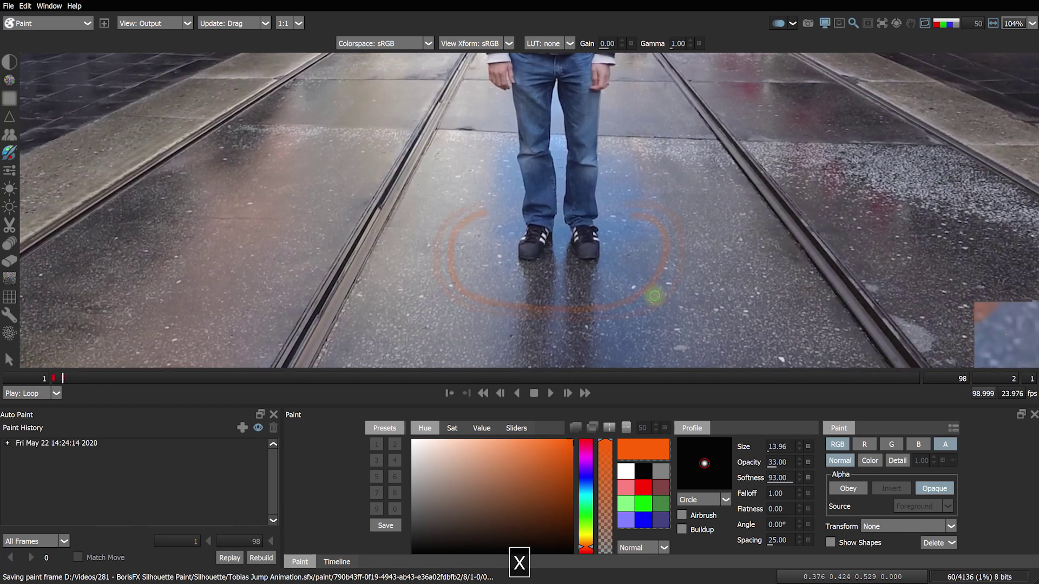
left_click_drag(777, 462, 793, 462)
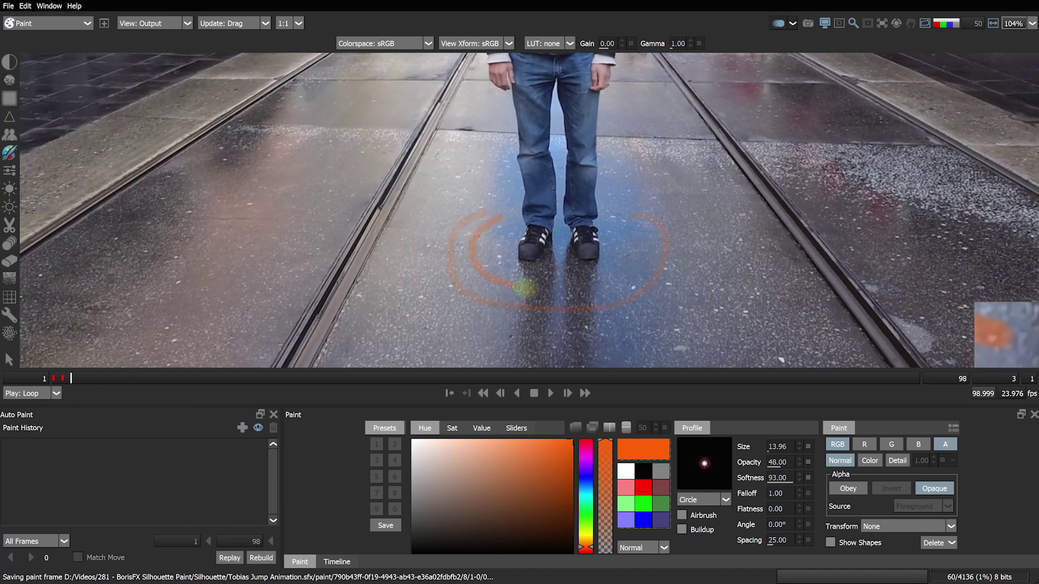
left_click_drag(518, 287, 643, 243)
On the next frames, paint a tighter orange ring and a stroke between the feet
key("Right")
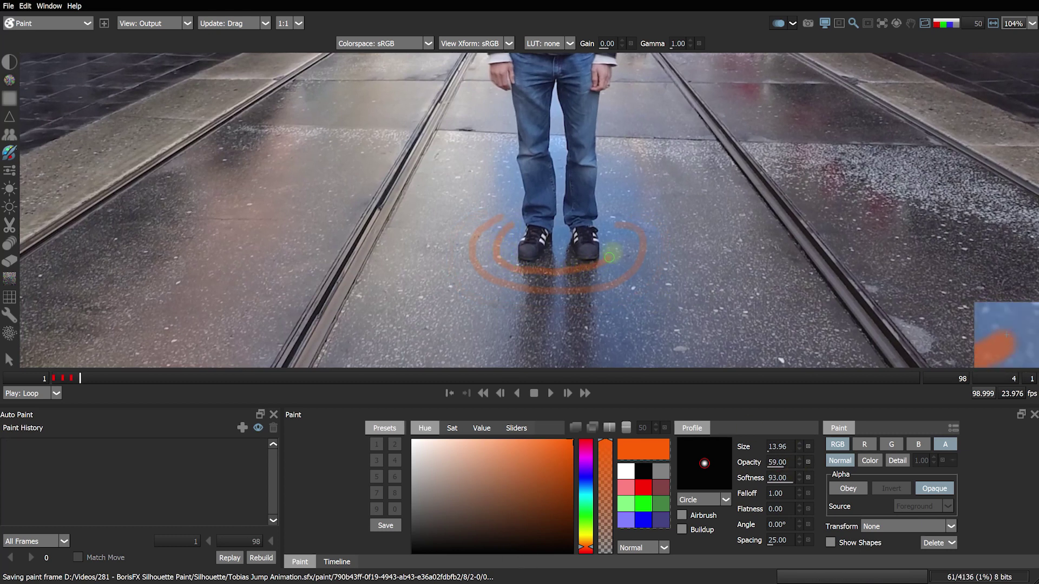
left_click_drag(609, 257, 609, 237)
key("x")
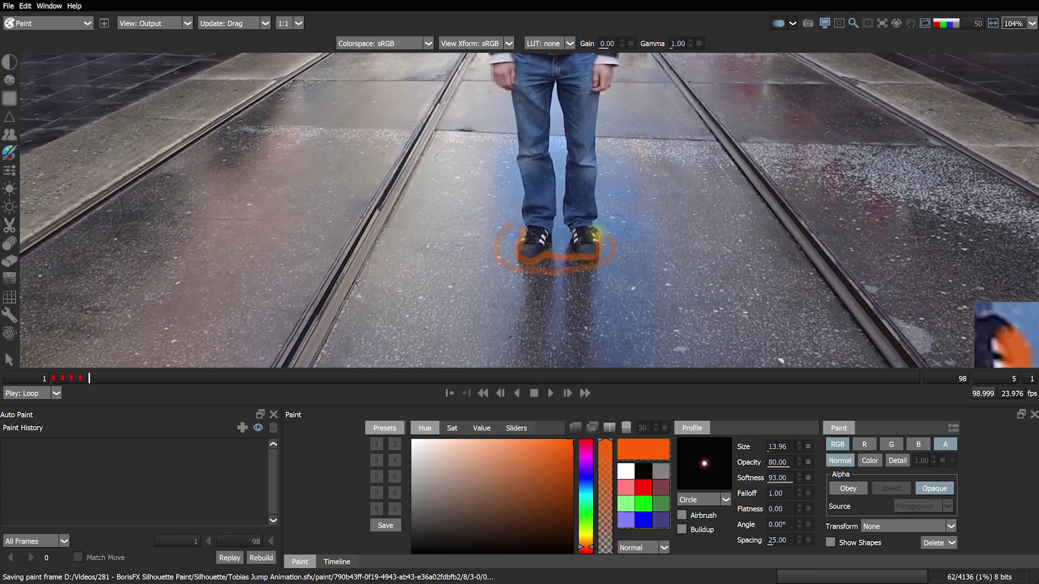
left_click_drag(595, 233, 560, 256)
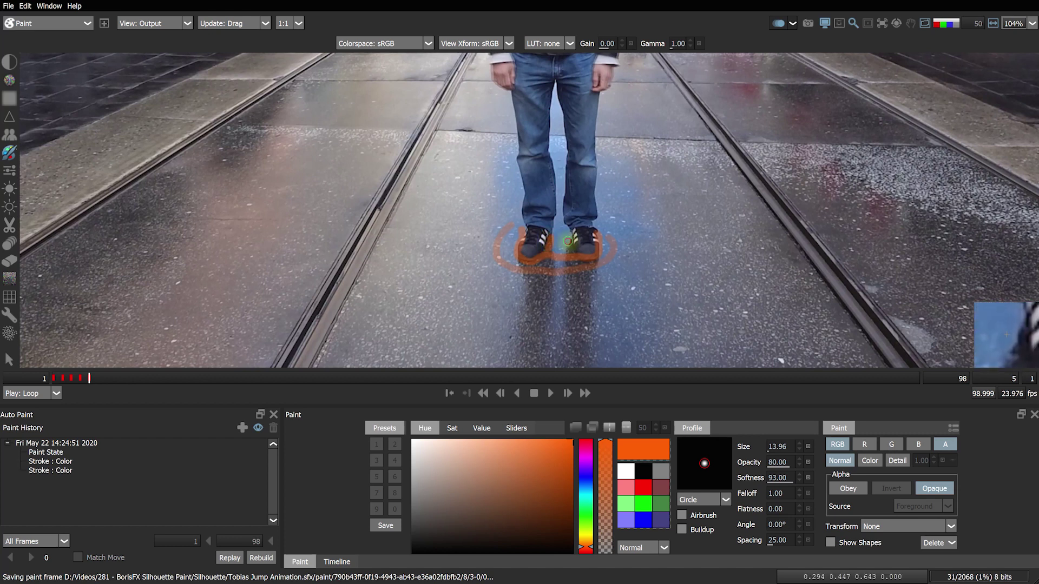
key("x")
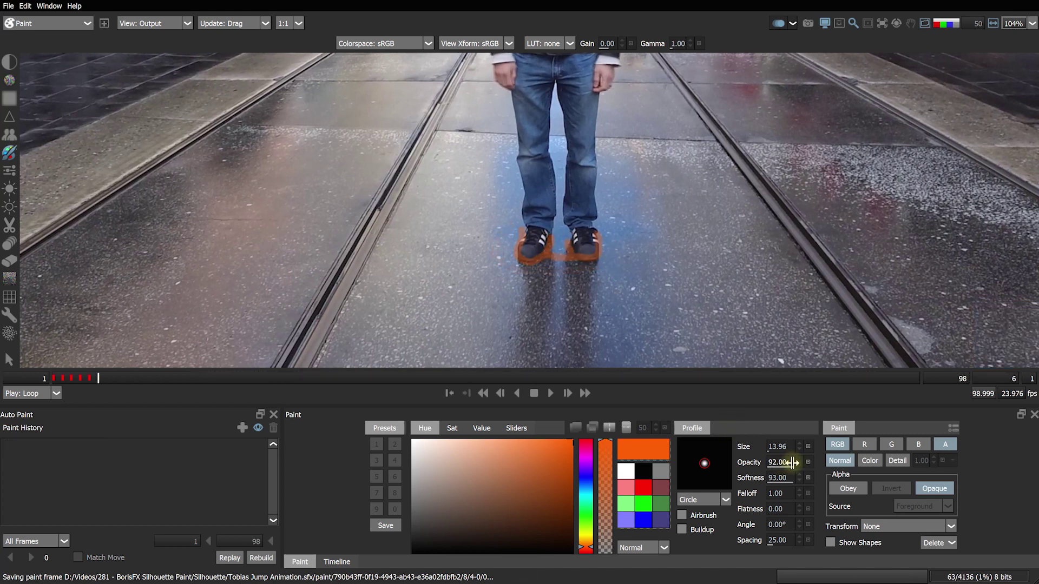
Paint orange over the left shoe, the jean cuffs and bands across both knees
left_click_drag(525, 239, 548, 234)
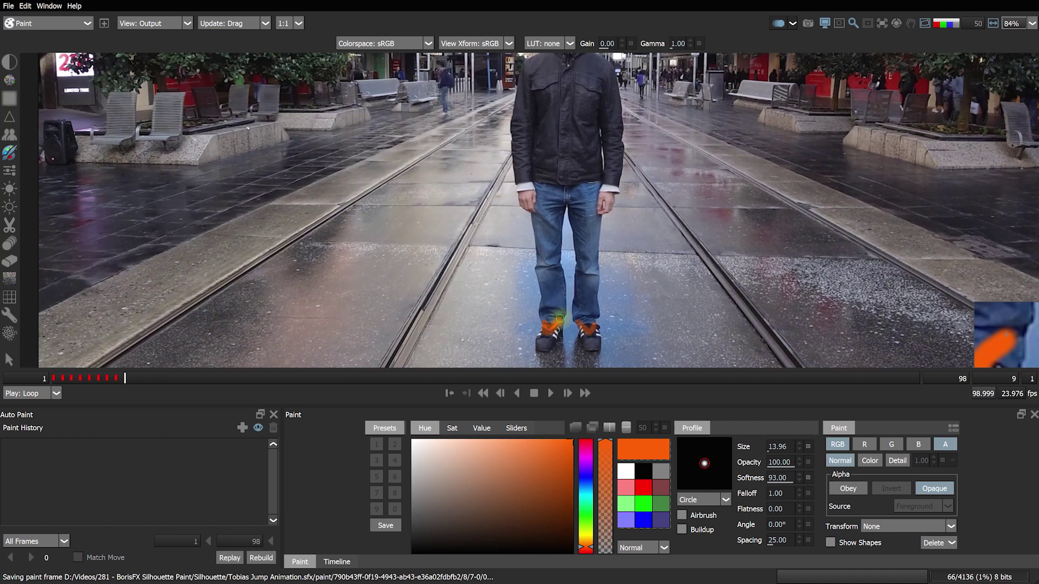
left_click_drag(598, 323, 572, 310)
key("z")
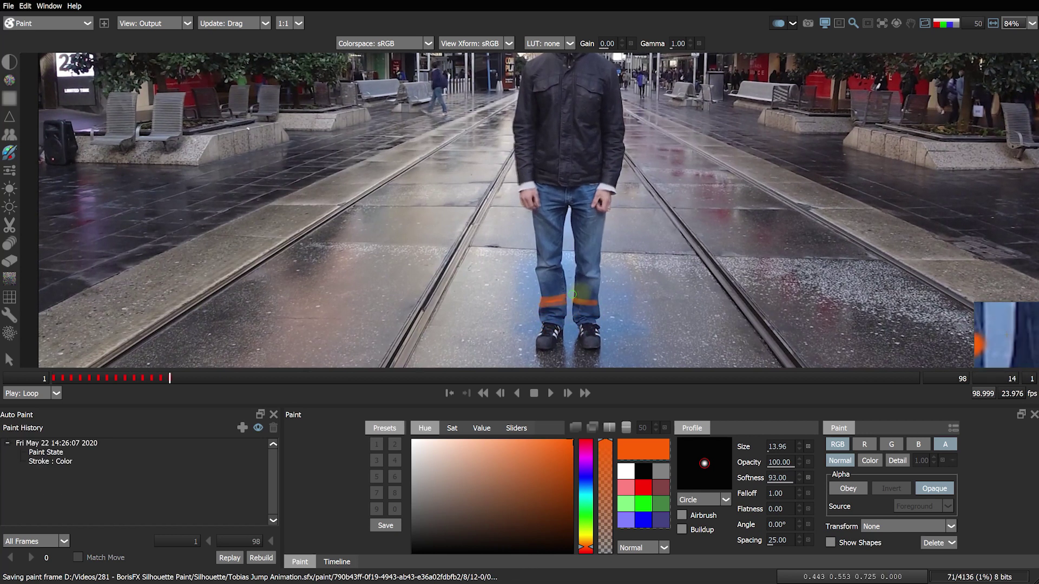
mouse_move(597, 281)
left_mouse_down()
mouse_move(544, 276)
mouse_move(600, 271)
mouse_move(552, 268)
mouse_move(599, 268)
mouse_move(560, 264)
mouse_move(591, 264)
mouse_move(581, 253)
mouse_move(542, 248)
left_mouse_up()
key("x")
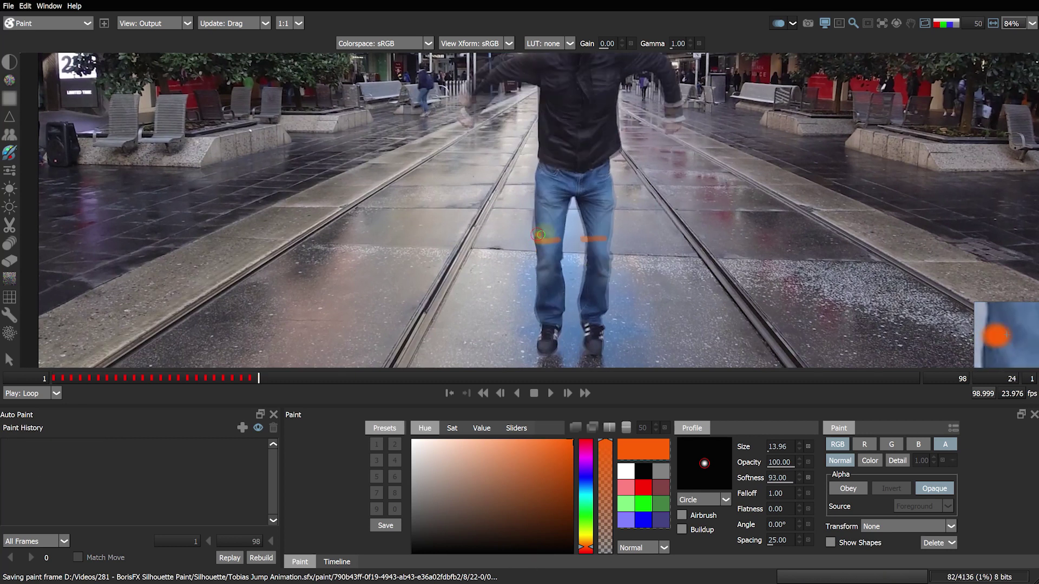
left_click_drag(611, 232, 541, 238)
key("z")
key("x")
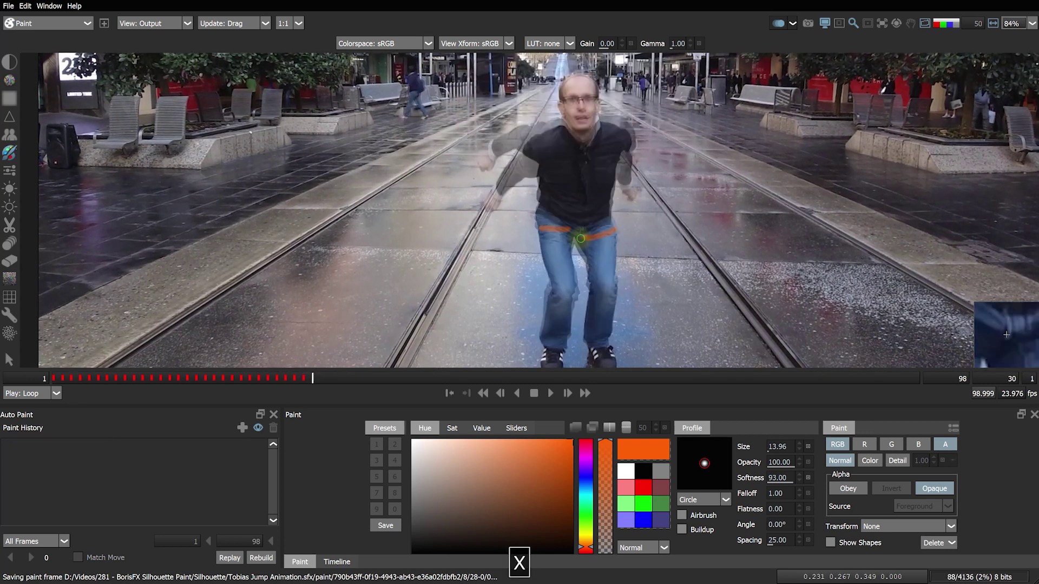
Paint orange bands across the waist, the chest and both forearms
left_click_drag(611, 157, 541, 158)
left_click_drag(612, 101, 541, 103)
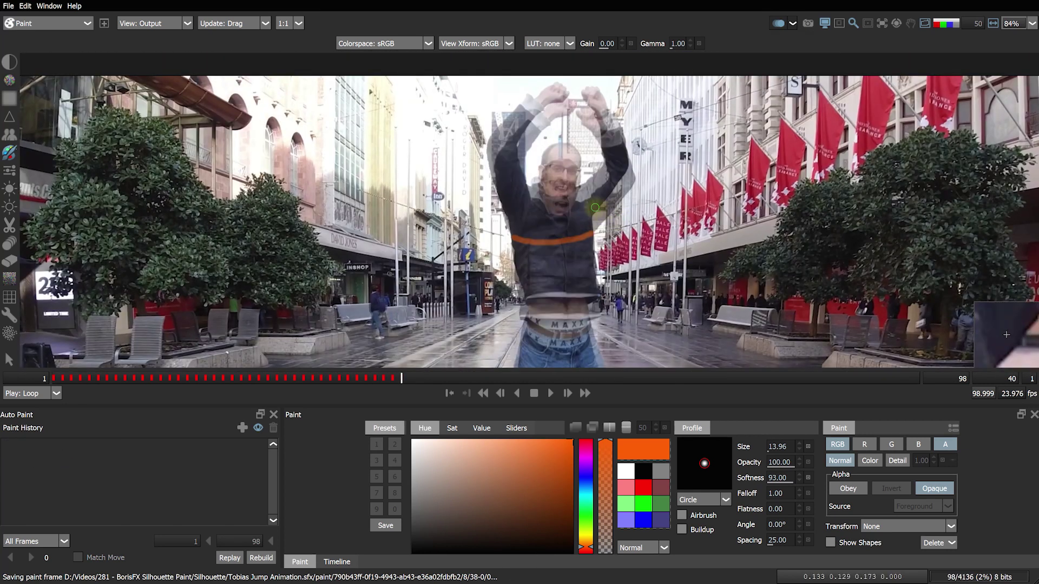
left_click_drag(638, 189, 614, 196)
left_click_drag(489, 197, 457, 204)
Fit the frame in the viewer, scrub through the jump, and return to the first frame
key("f")
left_click(533, 393)
left_click_drag(454, 378, 104, 385)
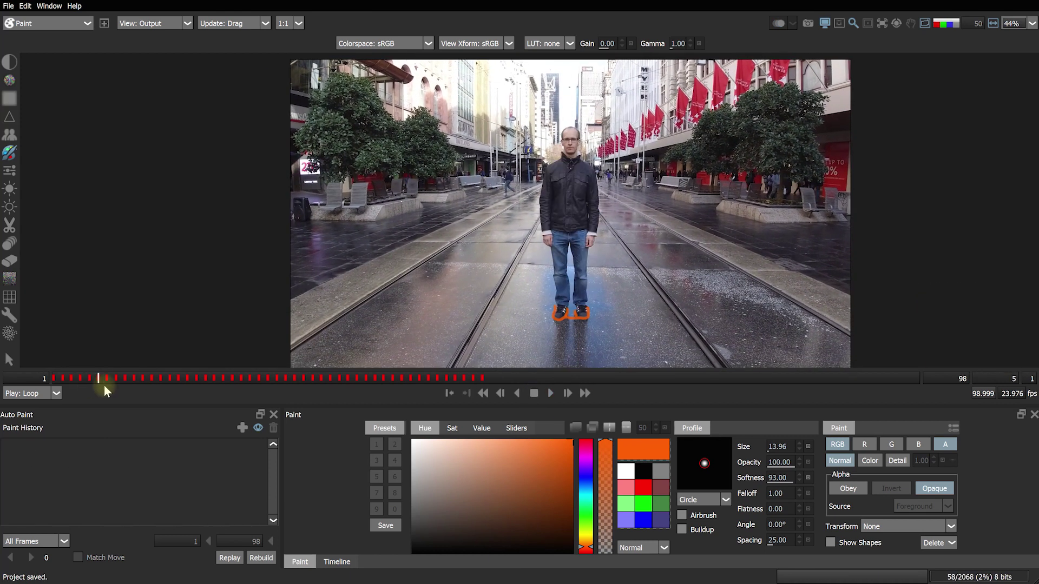
left_click_drag(180, 383, 402, 388)
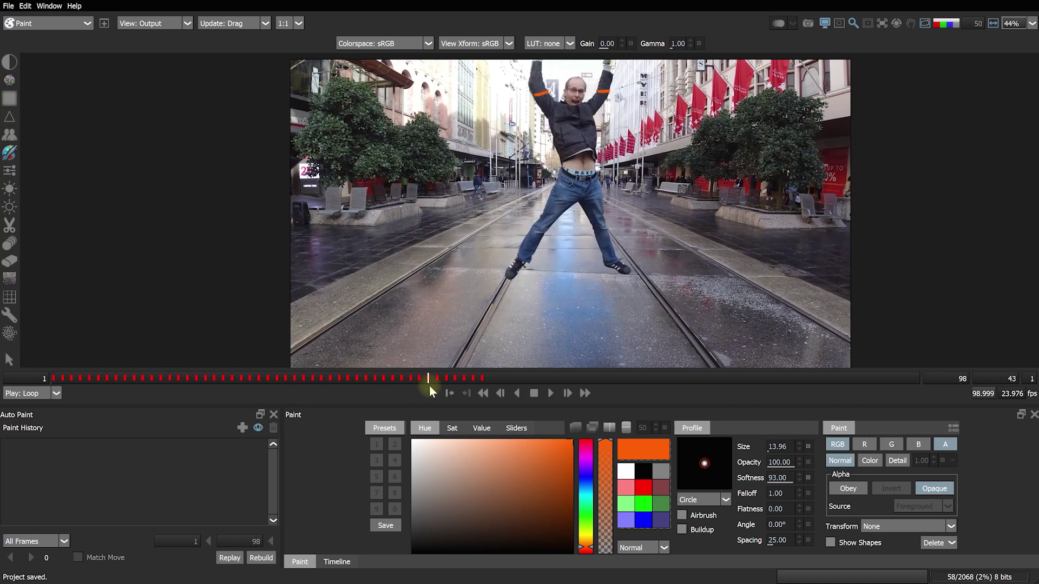
left_click_drag(480, 380, 53, 378)
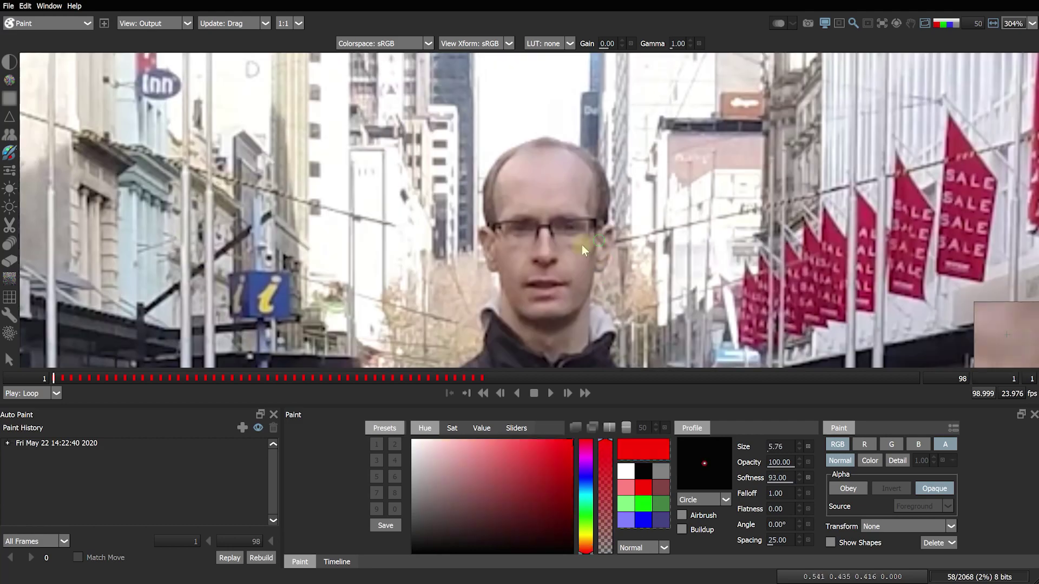
Step through the jump frames painting red glasses, magenta shoes and green body bands
key("z")
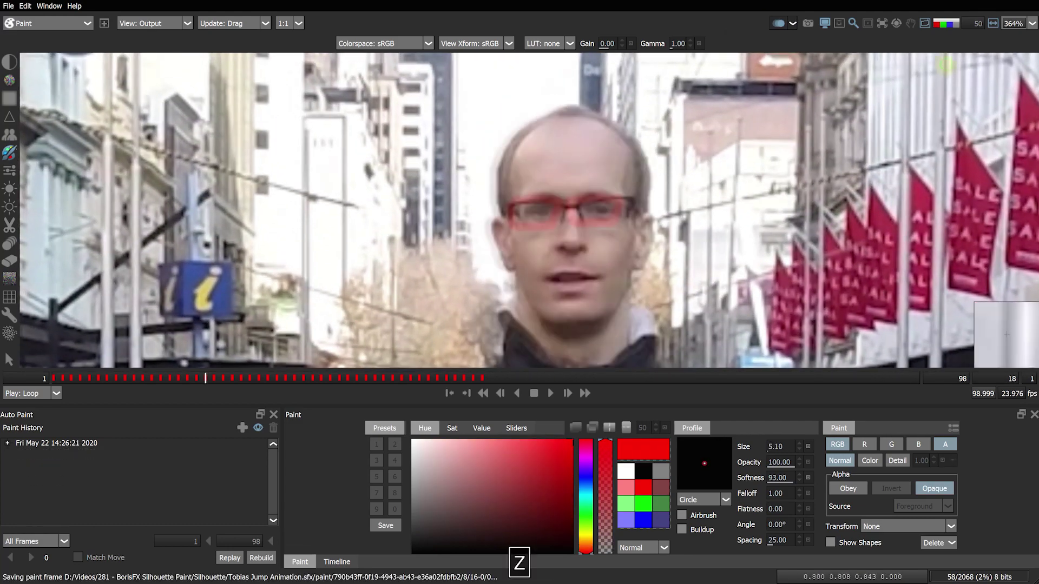
key("x")
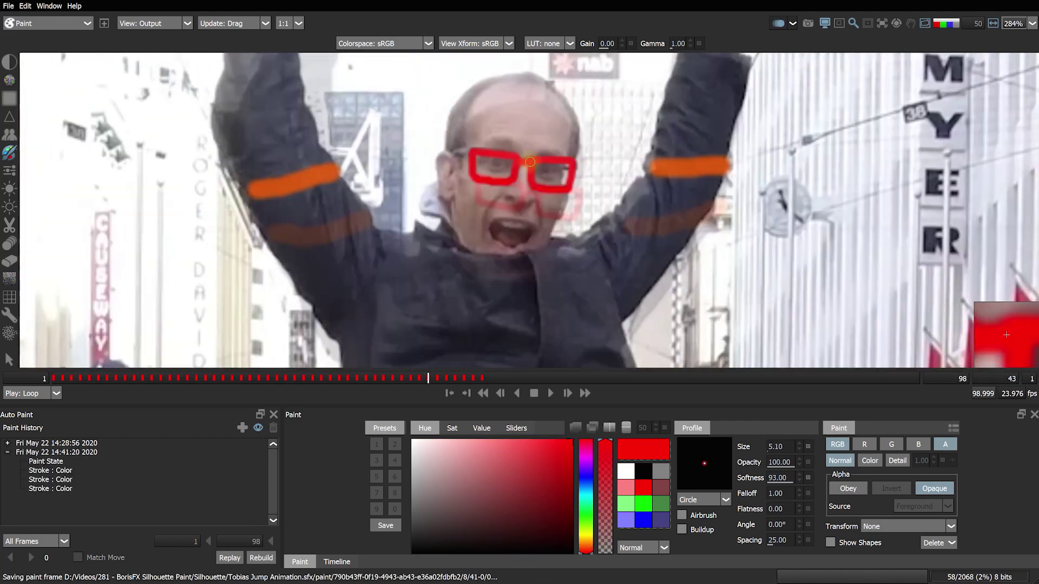
key("x")
key("z")
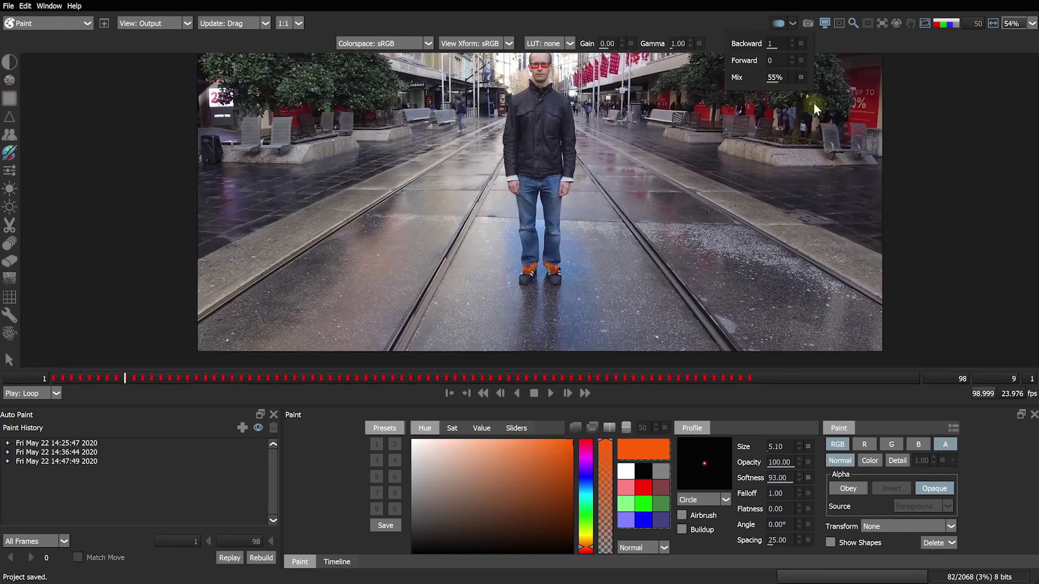
key("x")
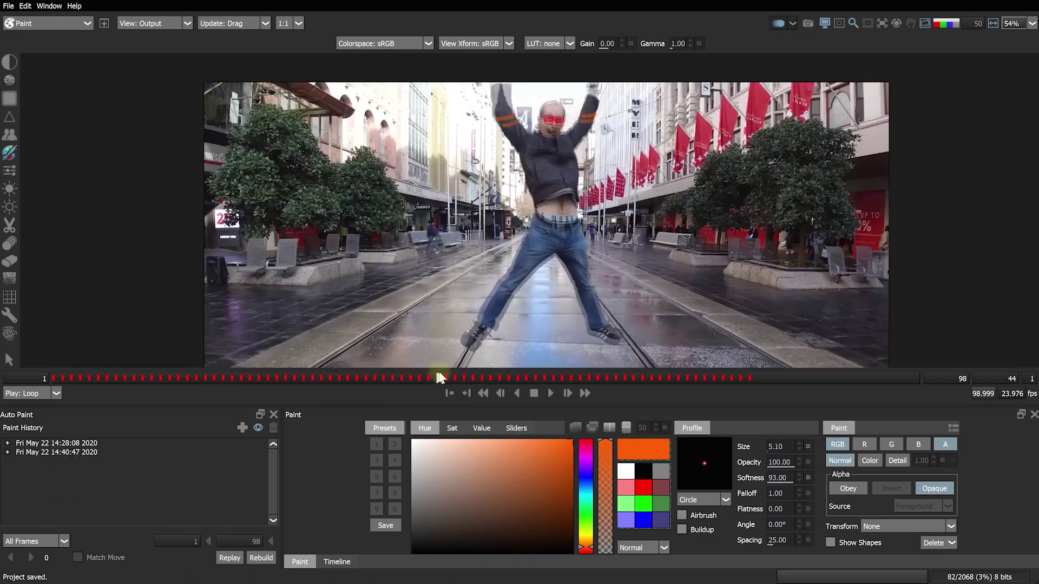
key("z")
key("x")
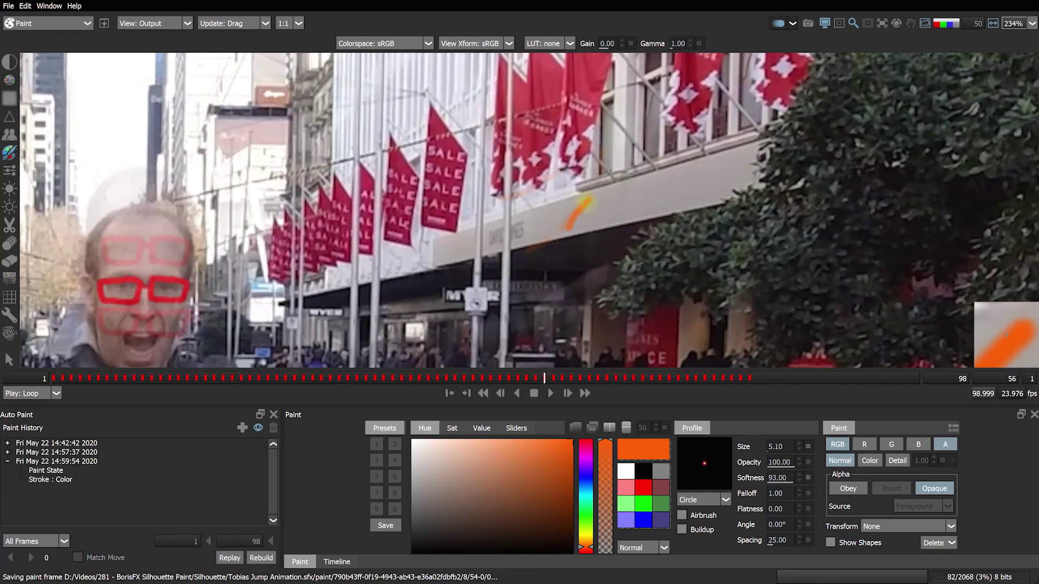
key("x")
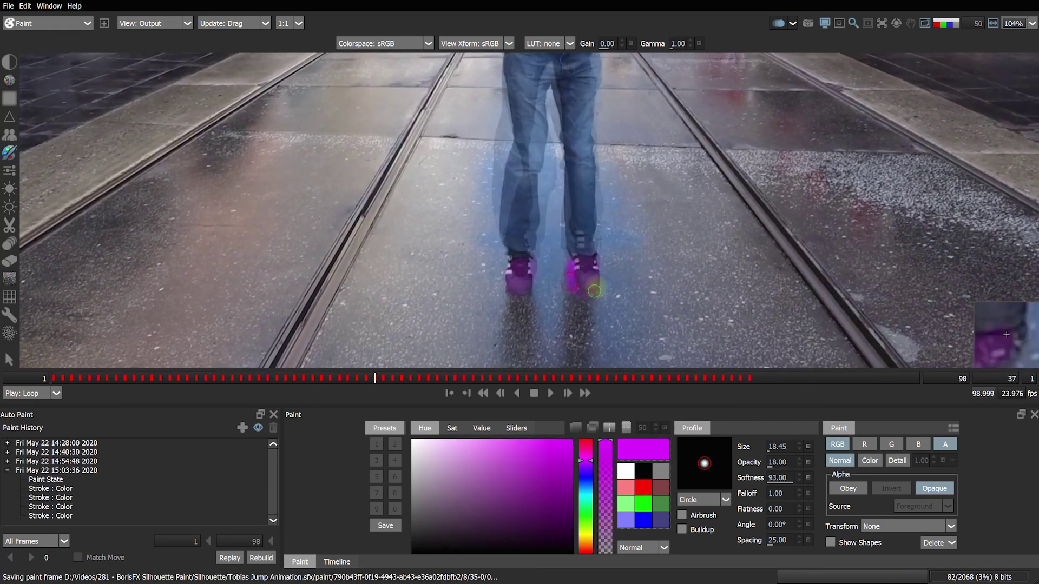
key("z")
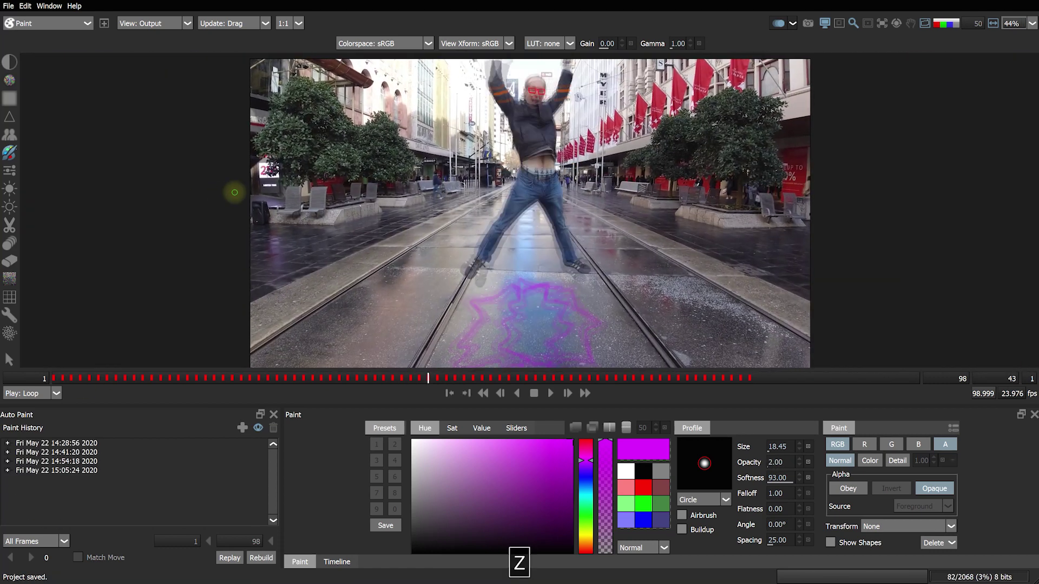
key("z")
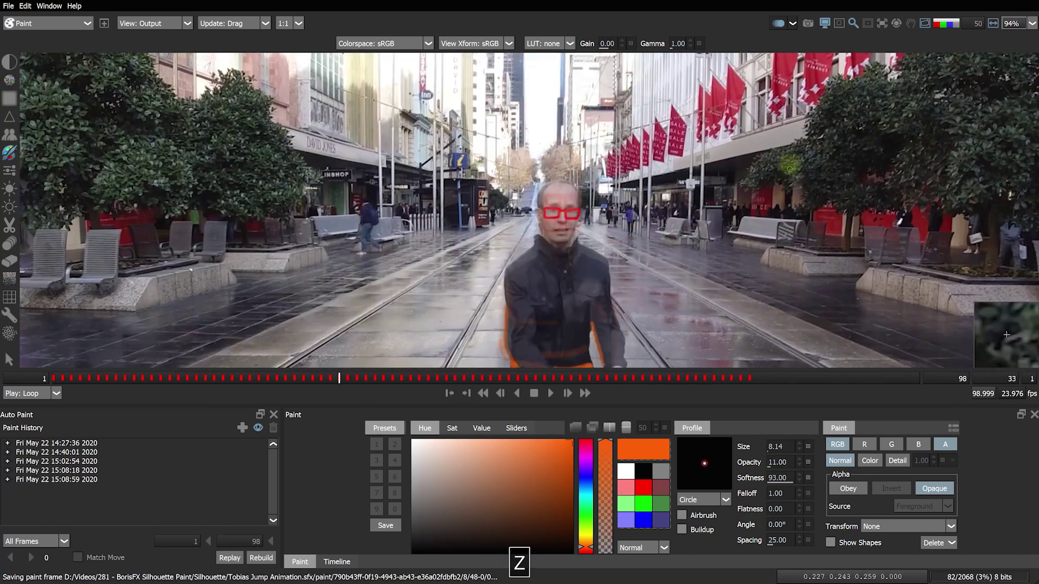
Erase the excess ground strokes, stop playback, and save the paint project
key("z")
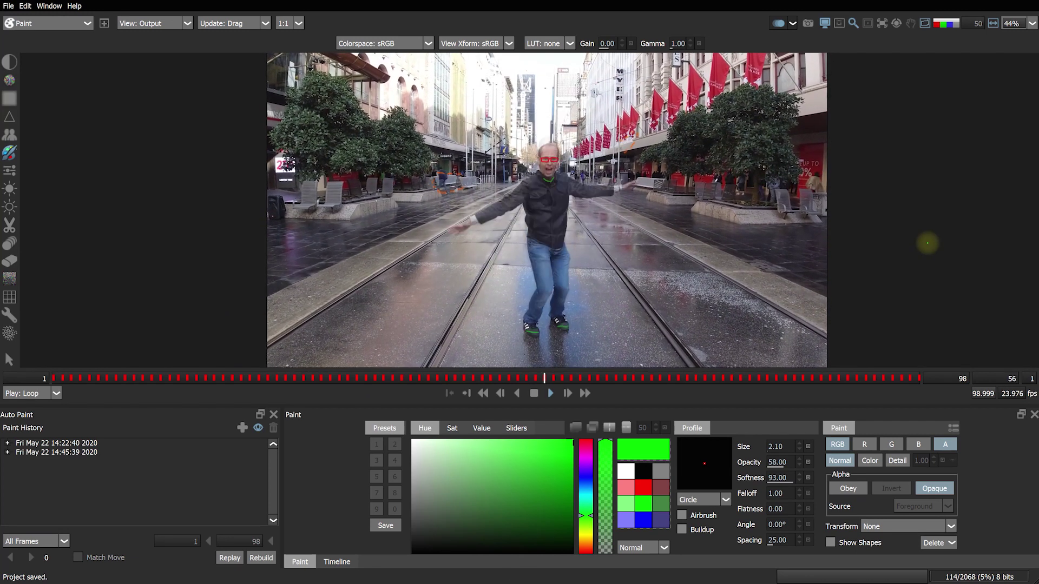
key("space")
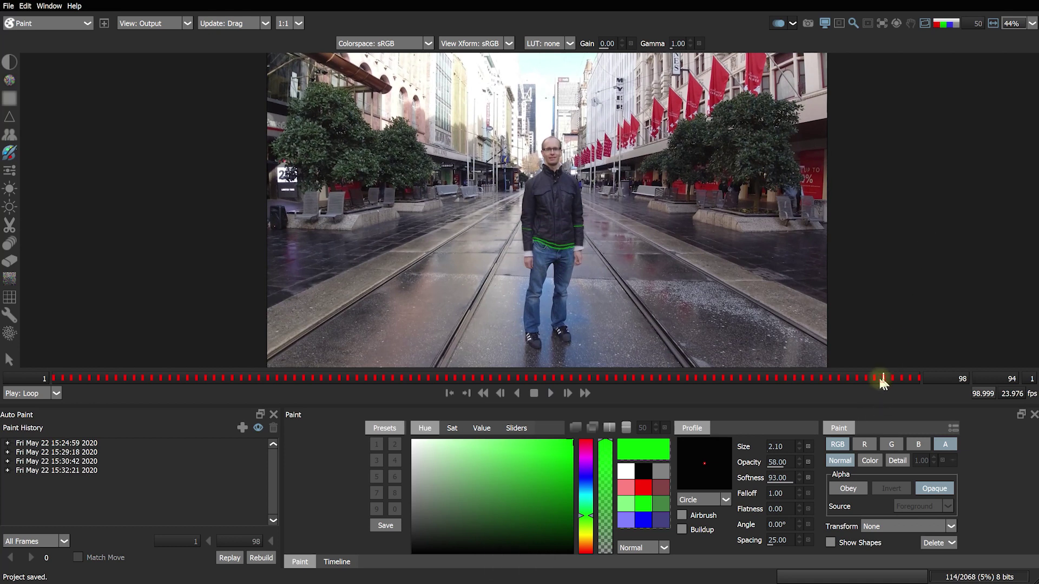
key("ctrl+s")
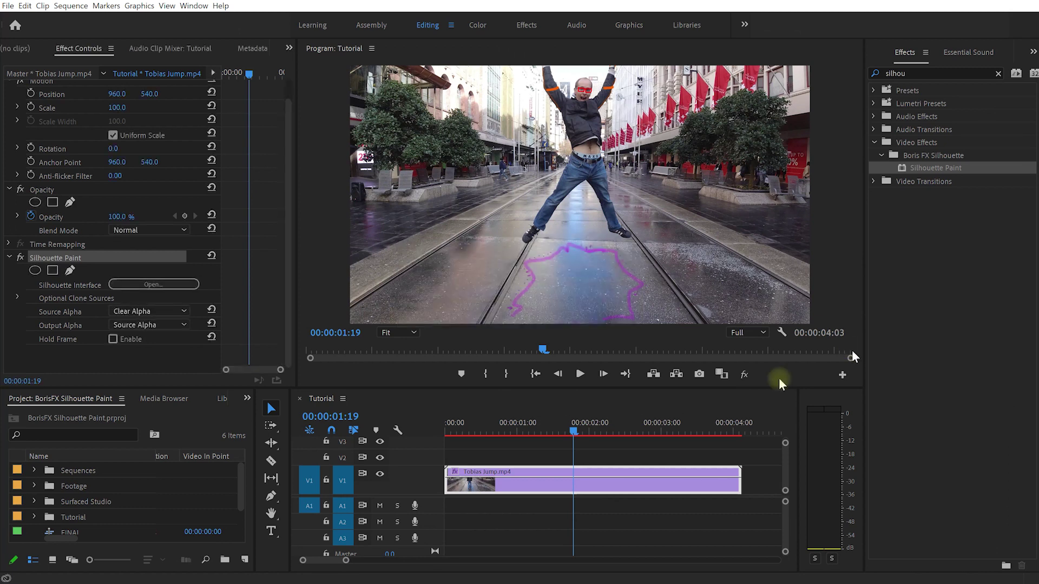
Play the sequence from 00:00:00:00, stop it, and scrub back to about three seconds
left_click_drag(575, 430, 433, 429)
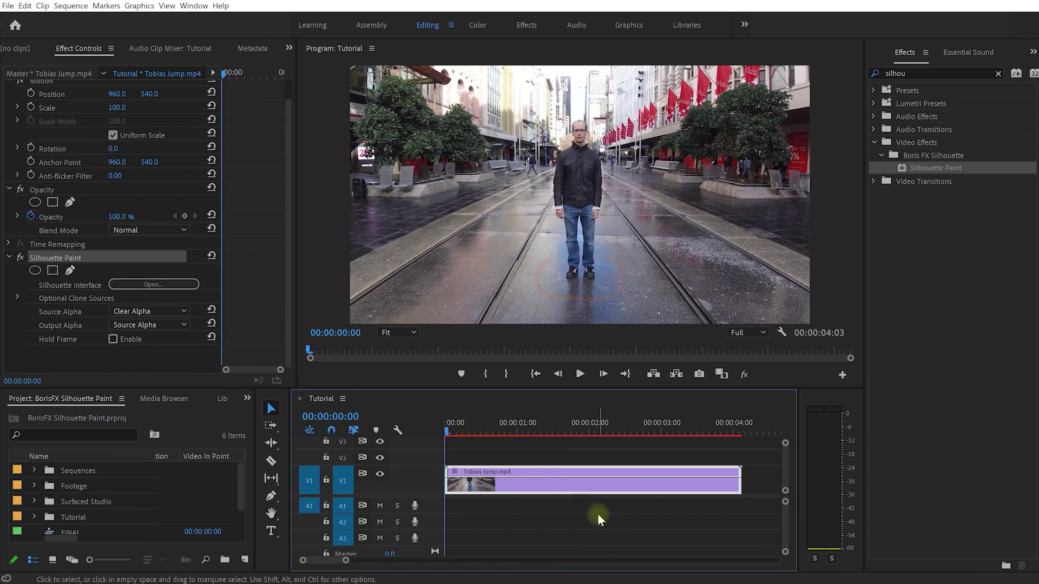
key("space")
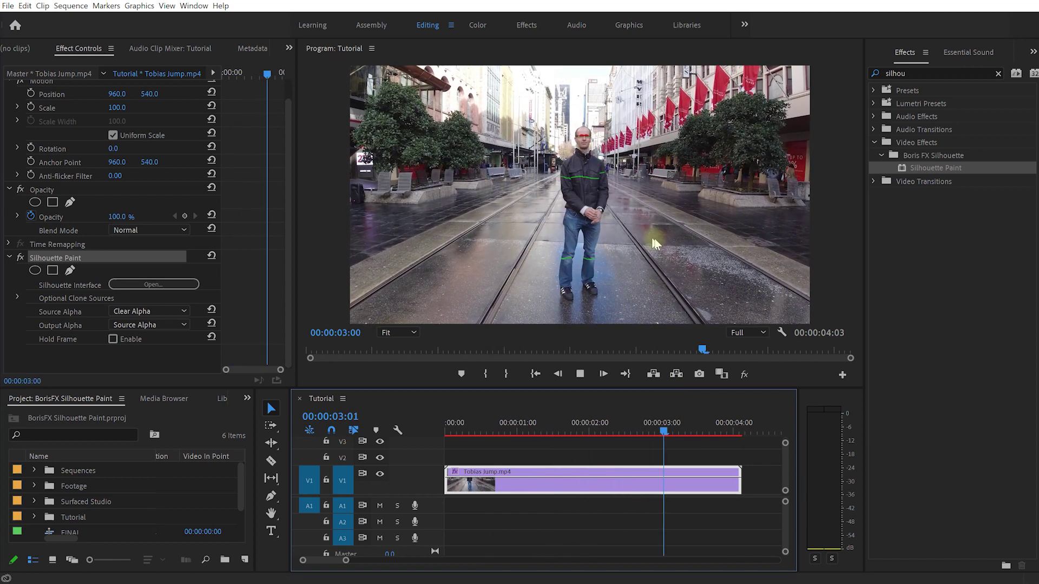
key("space")
left_click_drag(716, 423, 543, 436)
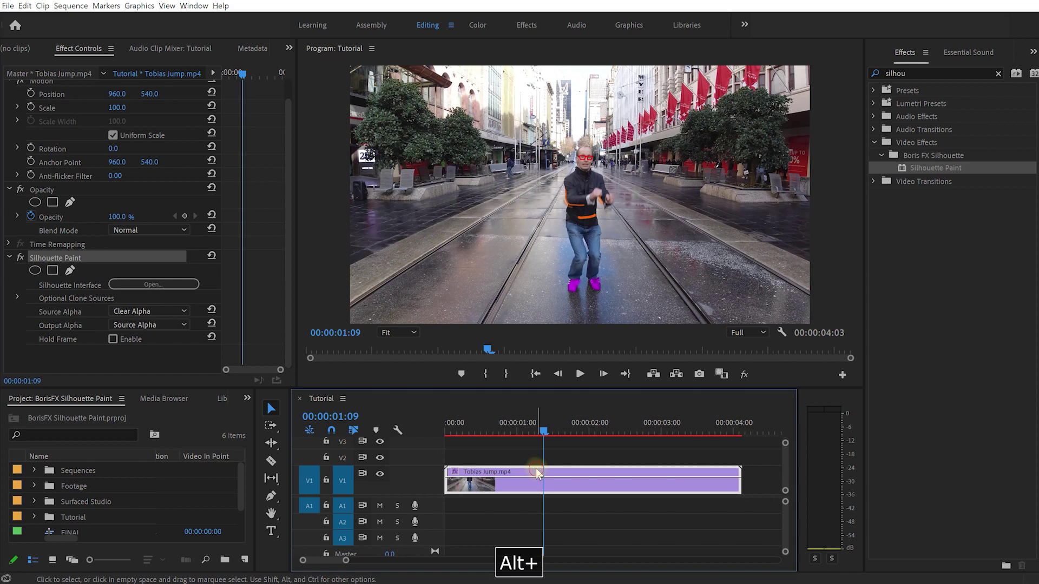
Duplicate the jump clip onto V2, expand that track, and turn off V1 output
left_click_drag(537, 470, 537, 454)
left_click(541, 428)
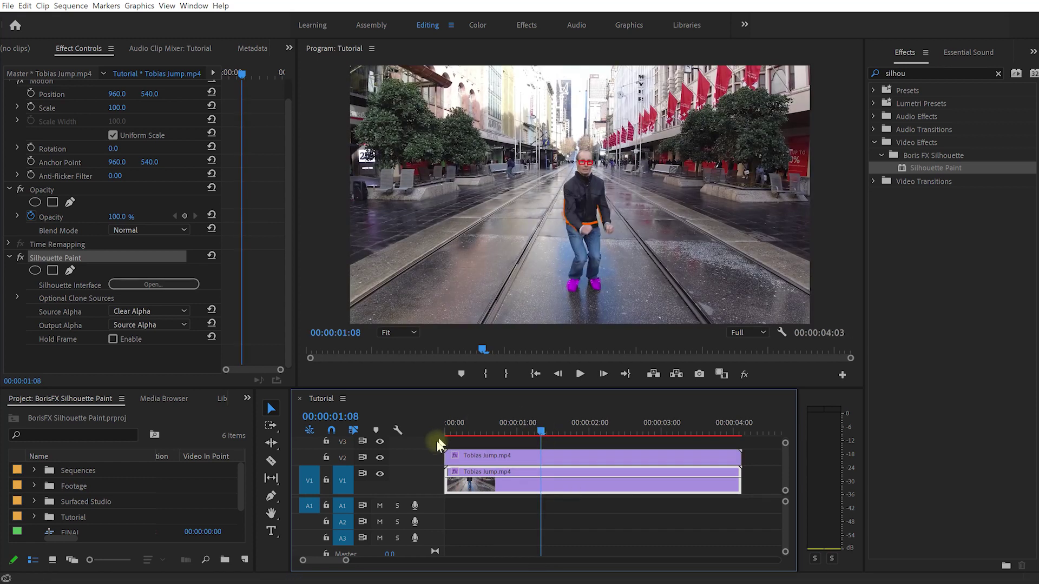
double_click(411, 455)
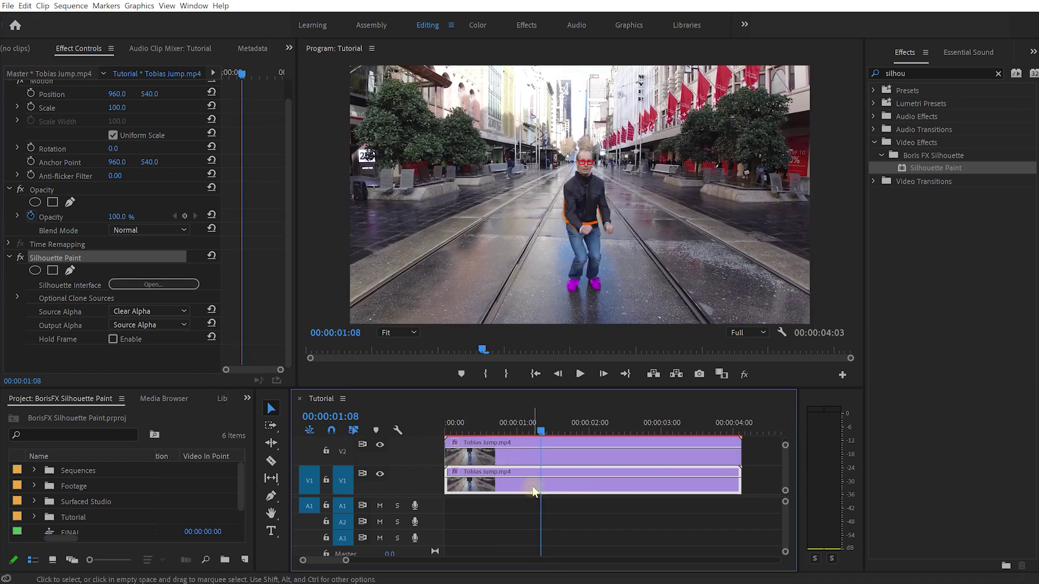
left_click(21, 258)
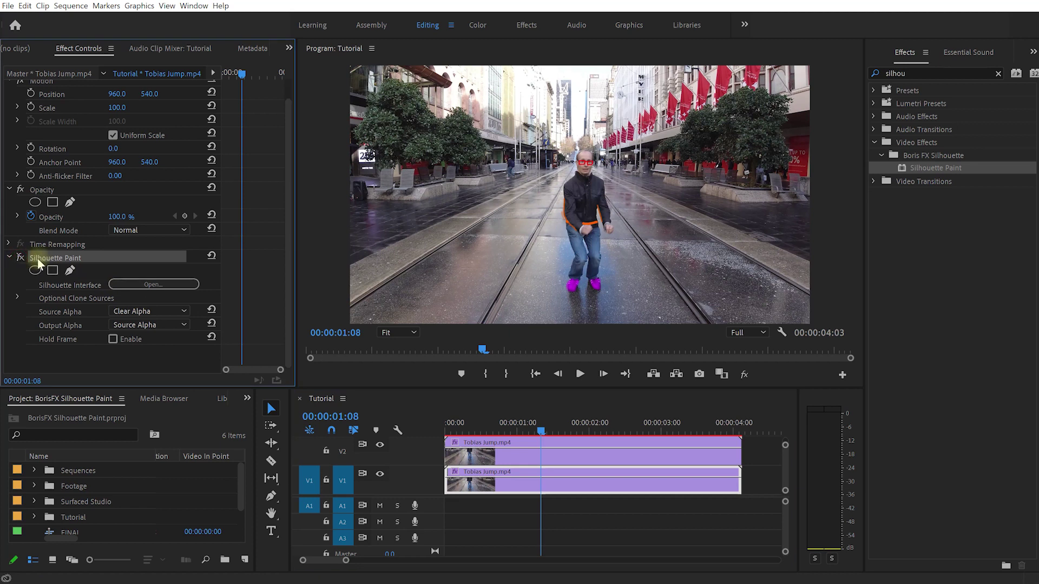
left_click(380, 475)
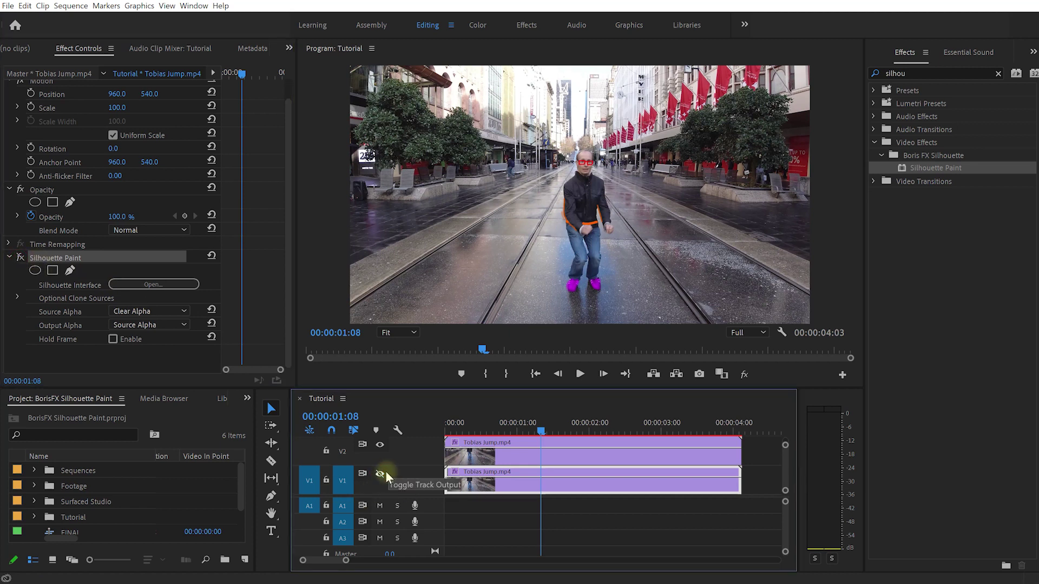
Set the V2 clip's Silhouette Paint Output Alpha to Painted Alpha
left_click(530, 456)
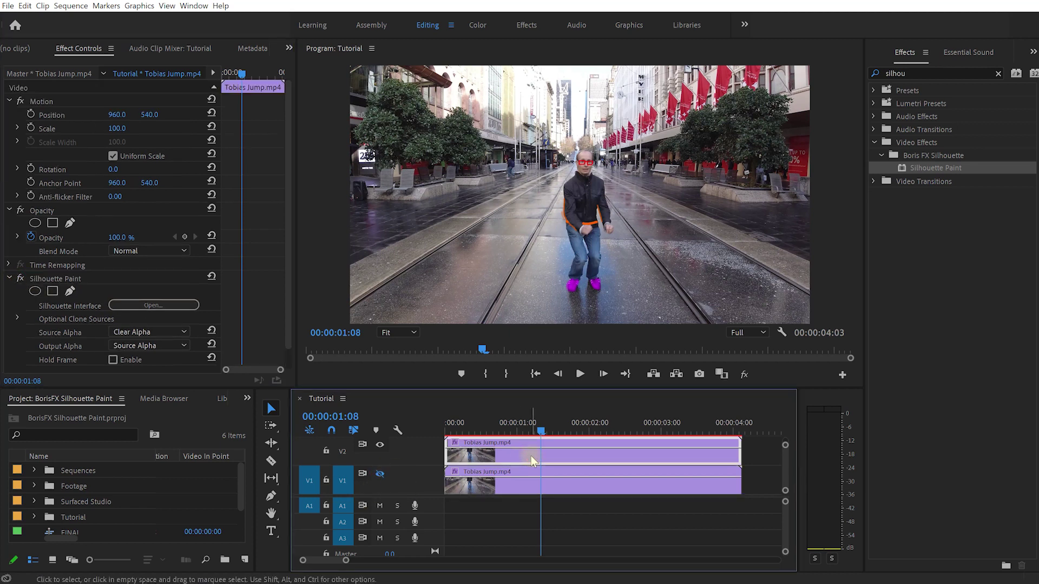
left_click(58, 279)
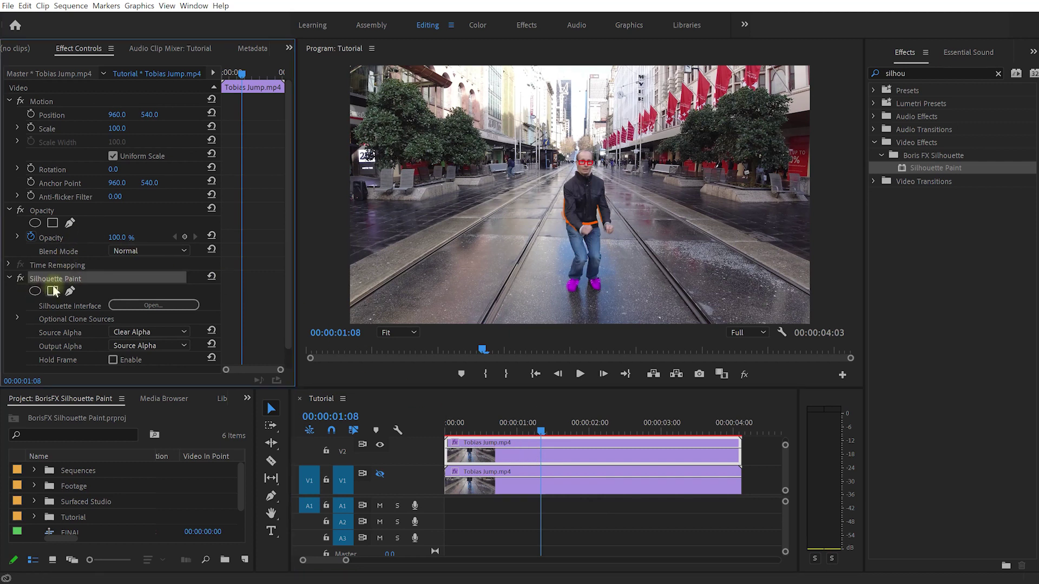
scroll(81, 270, "down", 1)
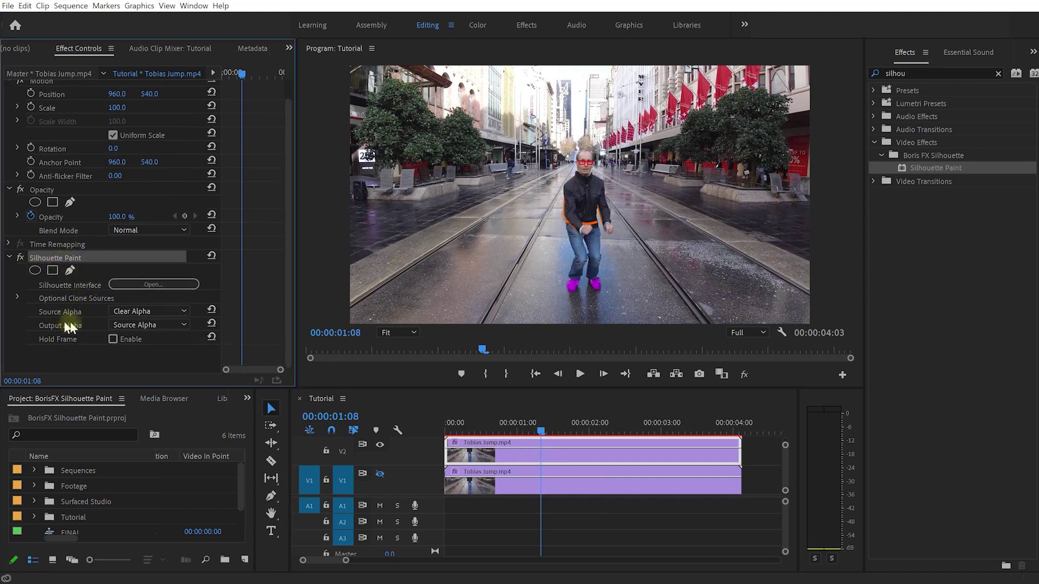
left_click(161, 325)
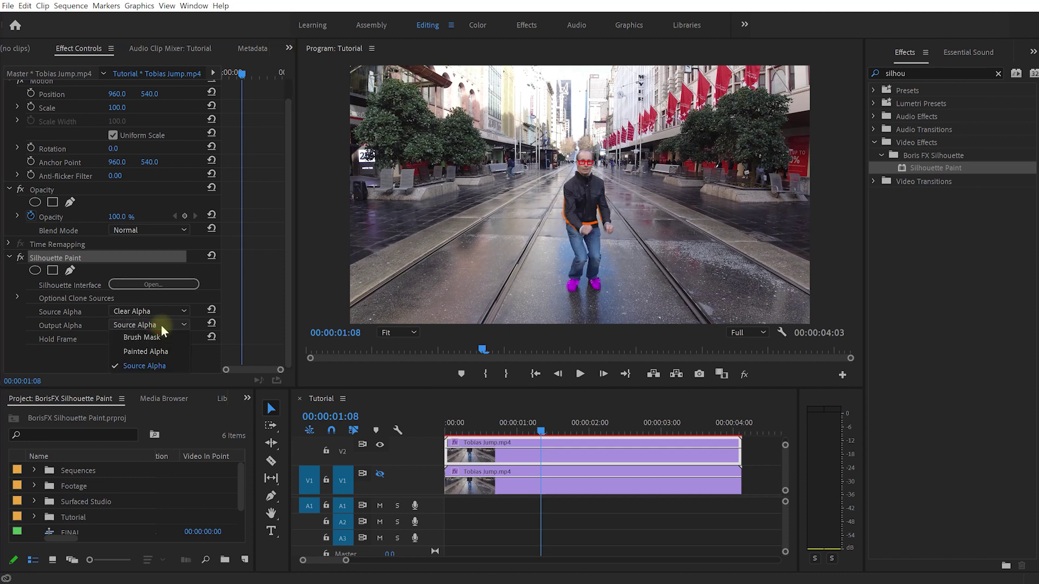
left_click(145, 351)
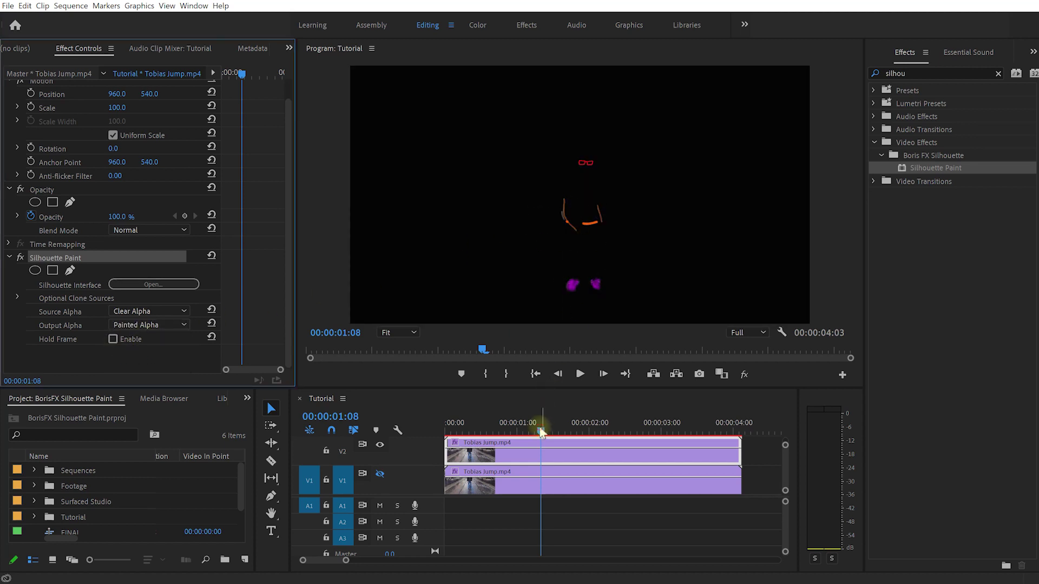
Play the painted-only strokes from the first frame, then stop on an early jump frame
left_click(525, 430)
left_click_drag(525, 430, 432, 427)
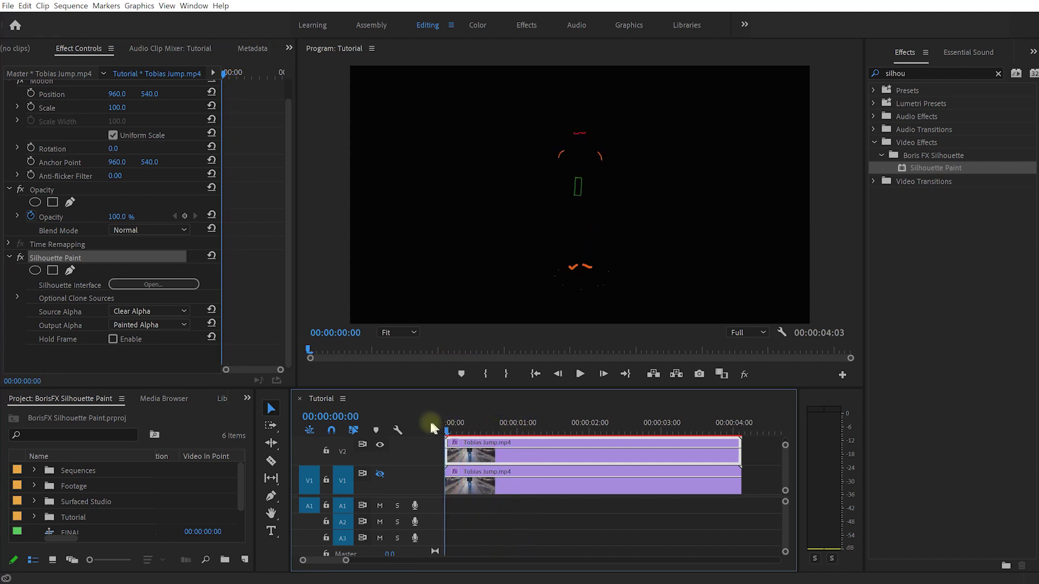
key("space")
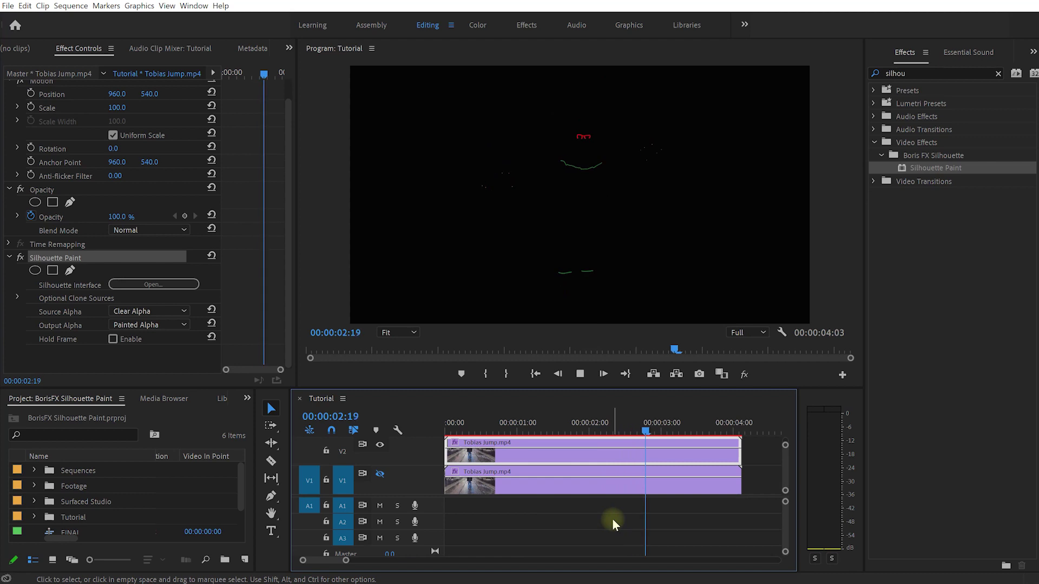
key("space")
left_click_drag(712, 424, 480, 424)
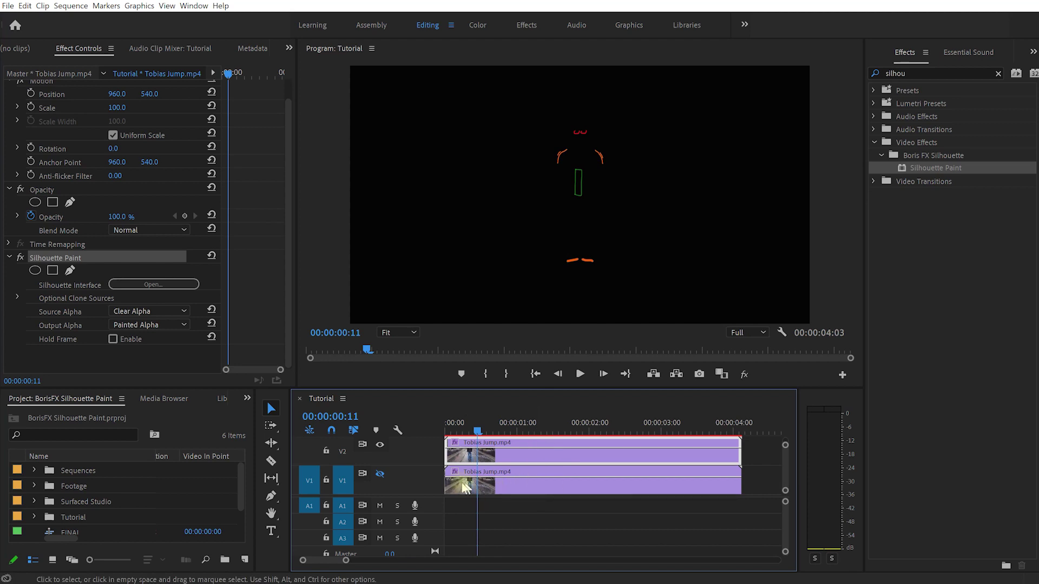
Turn V1 and V2 track output back on and scrub to check the strokes
left_click(380, 475)
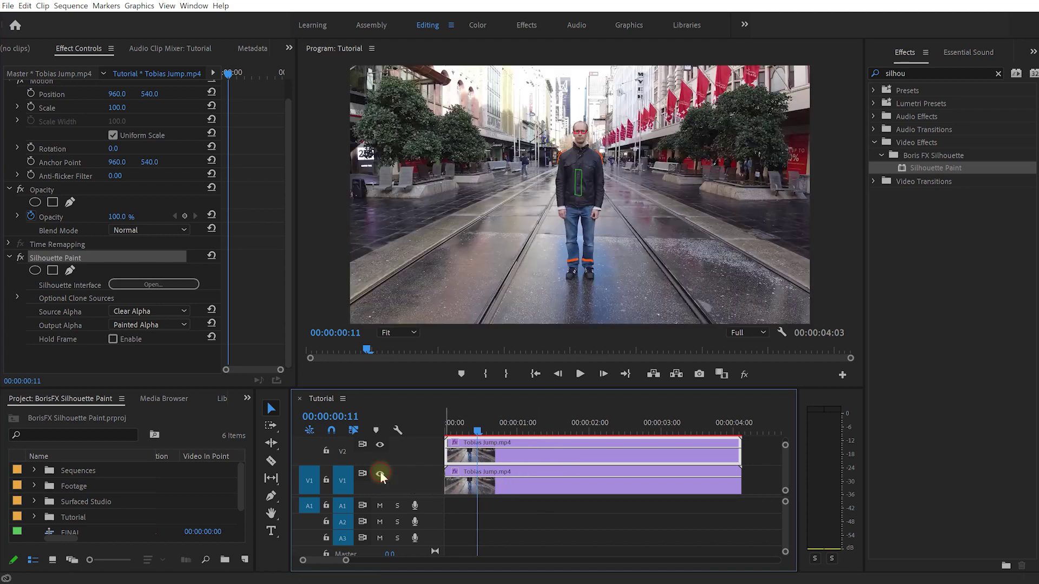
left_click(380, 446)
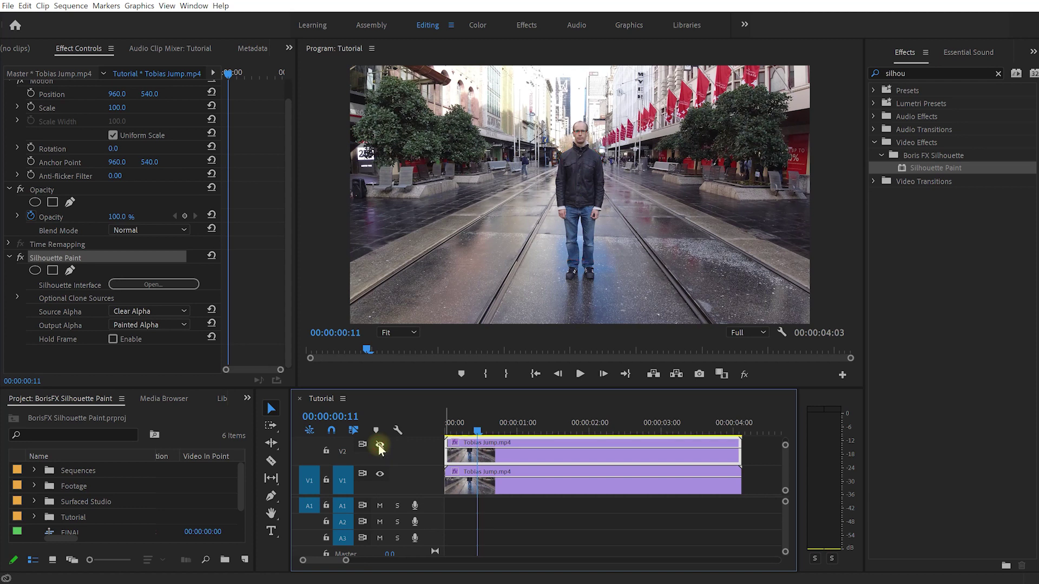
mouse_move(536, 425)
left_mouse_down()
mouse_move(526, 425)
mouse_move(599, 425)
mouse_move(547, 427)
mouse_move(542, 439)
left_mouse_up()
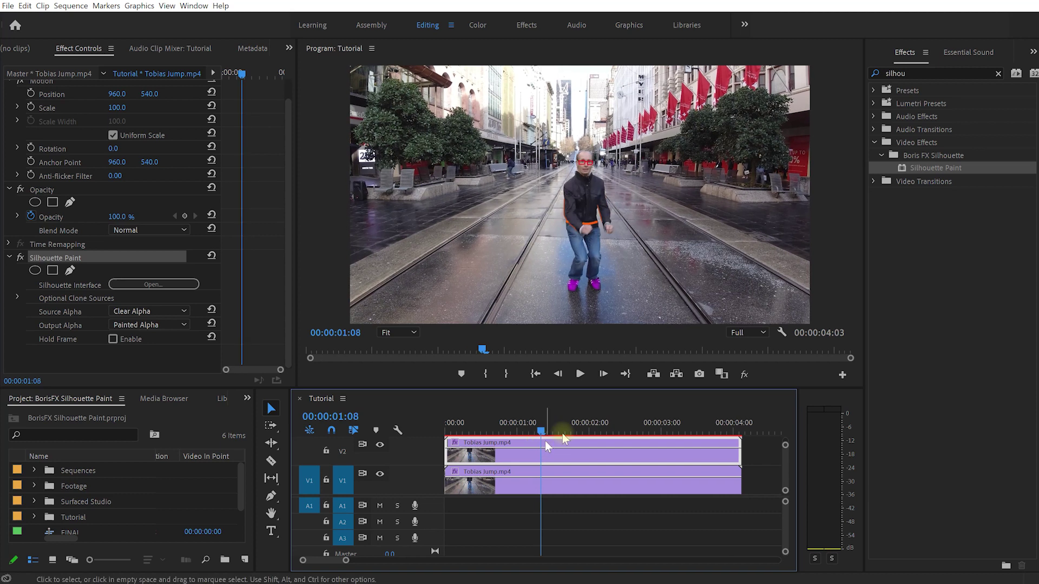
Find S_Glow in the Effects search and apply it to the V2 duplicate clip
left_click(919, 73)
type("s_glow")
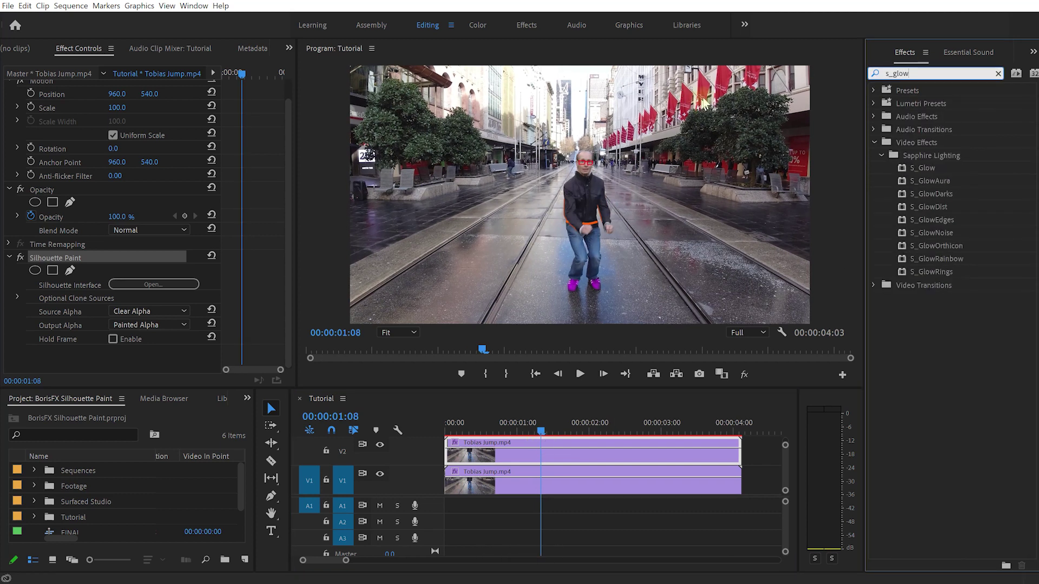
left_click_drag(920, 168, 552, 448)
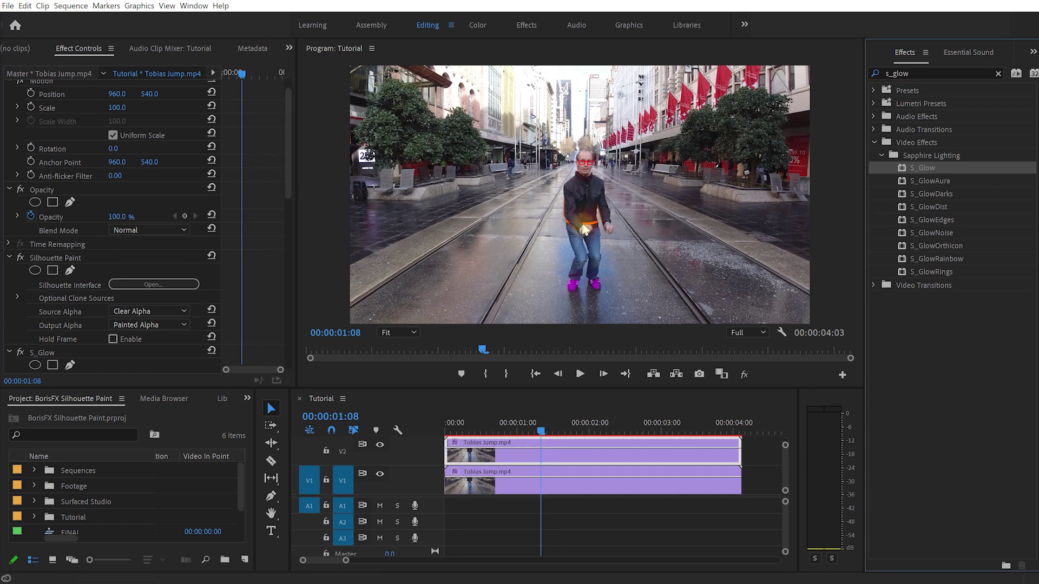
left_click_drag(565, 429, 511, 427)
Set S_Glow Brightness to 3 and Glow Width to 50, then scrub to check
left_click_drag(287, 155, 285, 267)
left_click(117, 150)
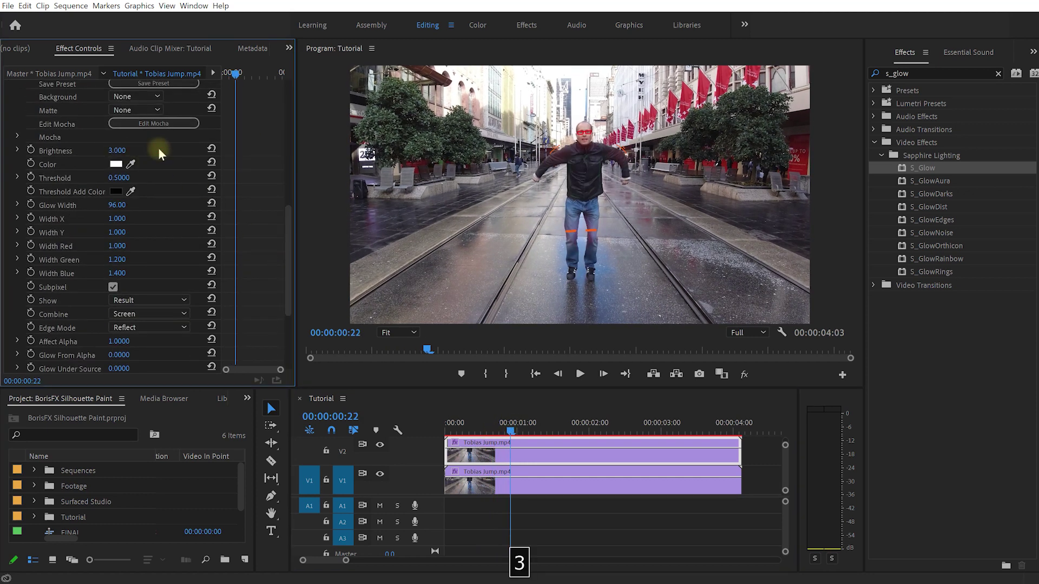
left_click(124, 204)
type("50")
key("Return")
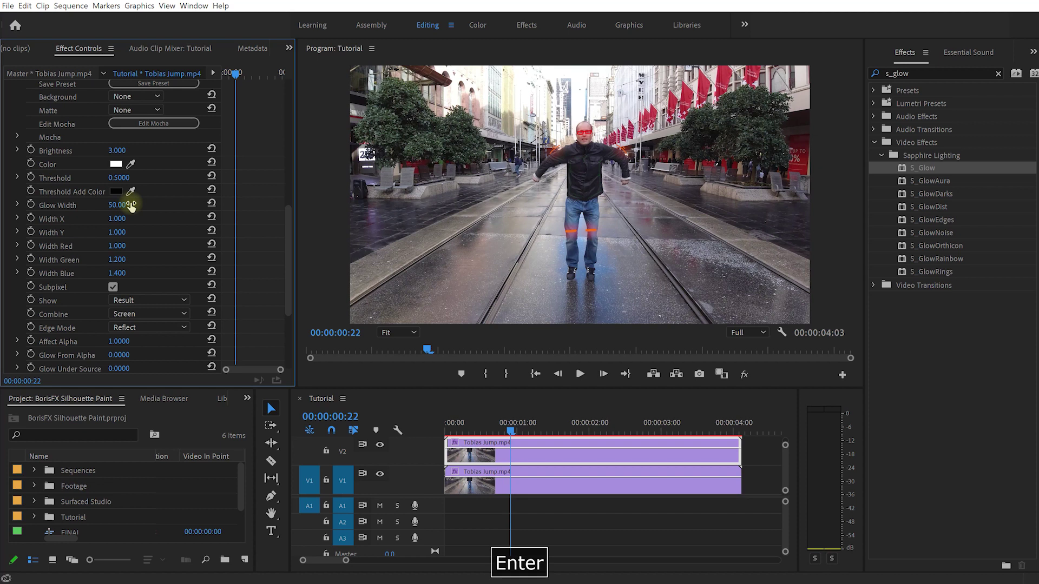
scroll(41, 92, "up", 3)
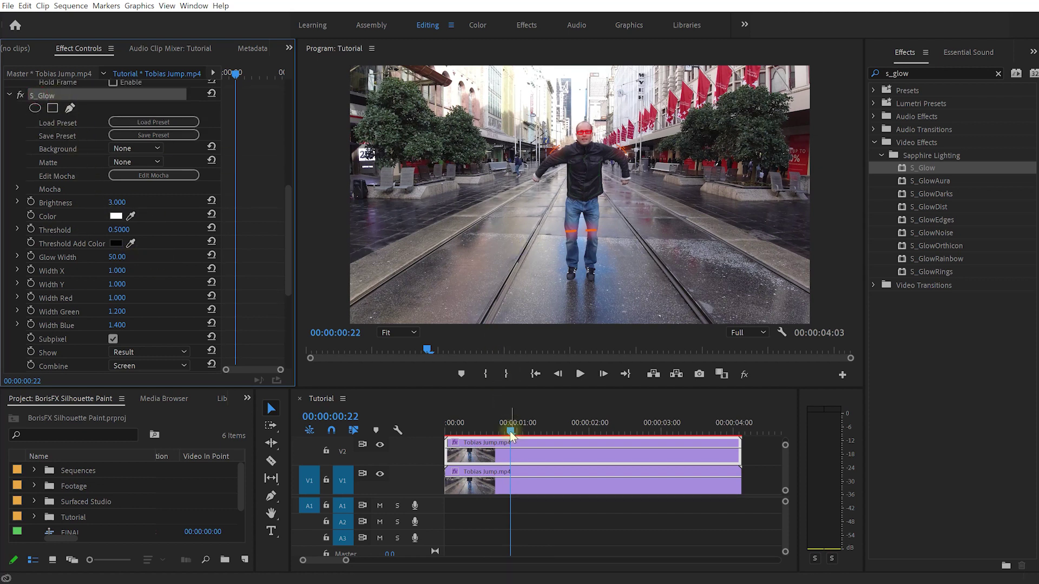
left_click_drag(512, 435, 636, 439)
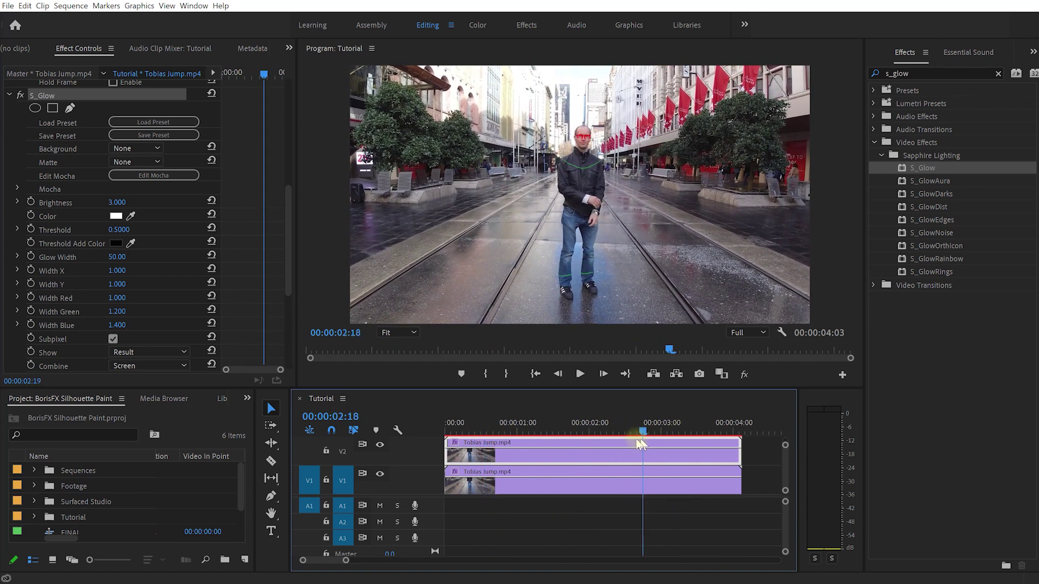
Set the duplicate's Opacity blend mode to Linear Dodge (Add) and scrub to review the glow
mouse_move(290, 218)
left_mouse_down()
mouse_move(275, 135)
mouse_move(285, 104)
left_mouse_up()
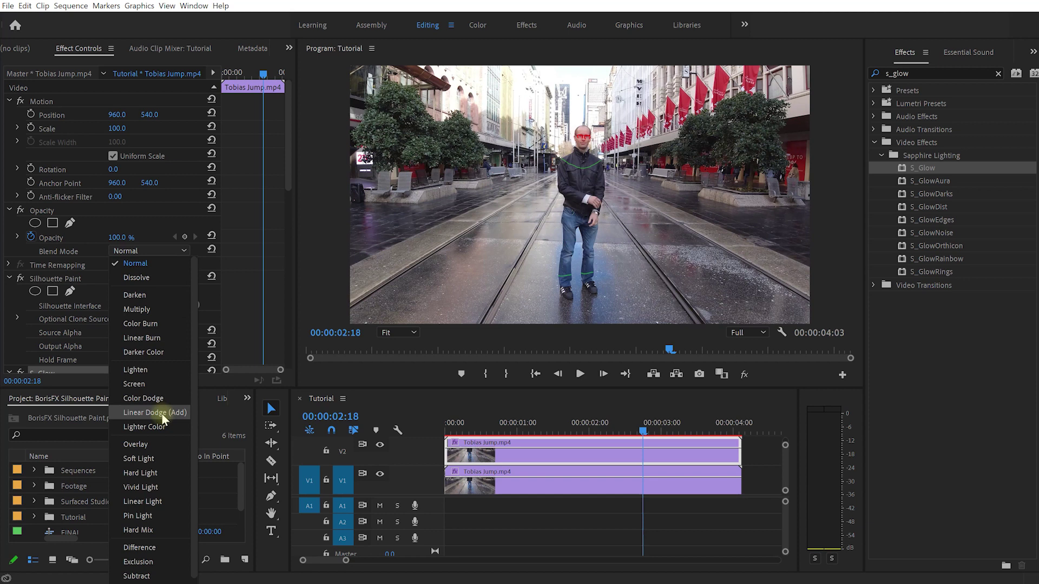
left_click(157, 413)
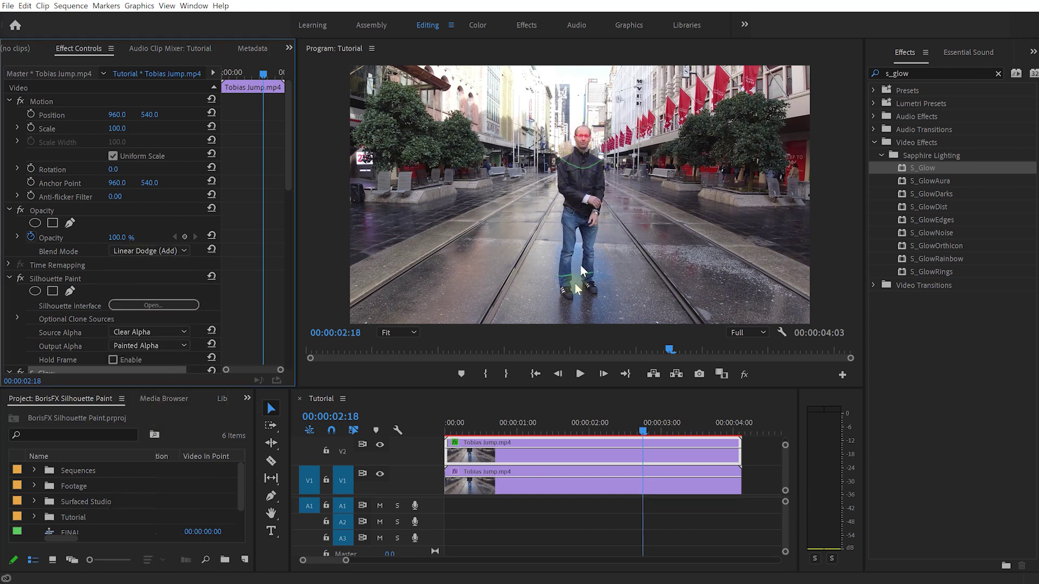
left_click_drag(639, 432, 600, 431)
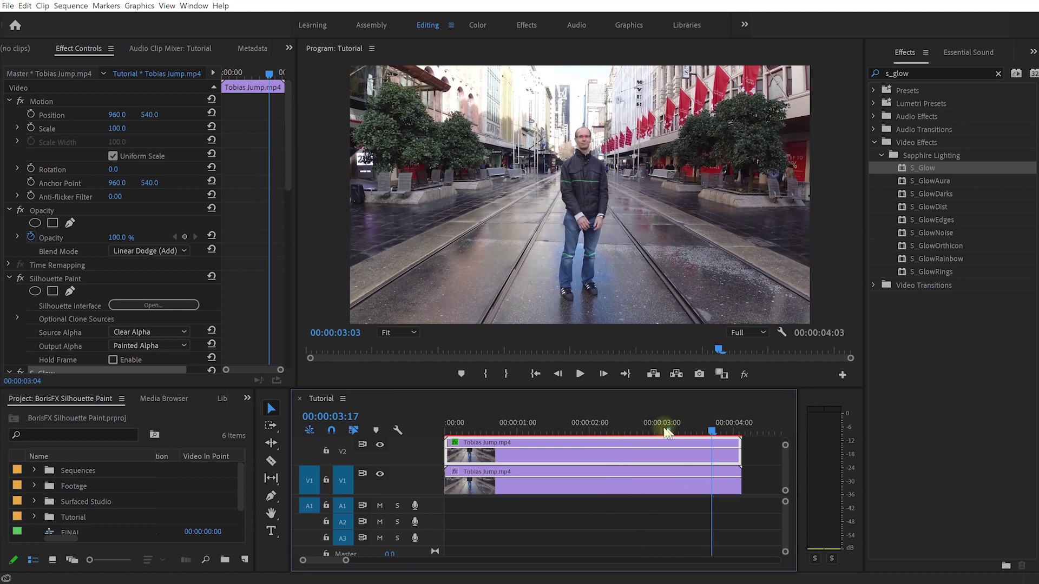
left_click_drag(667, 430, 430, 438)
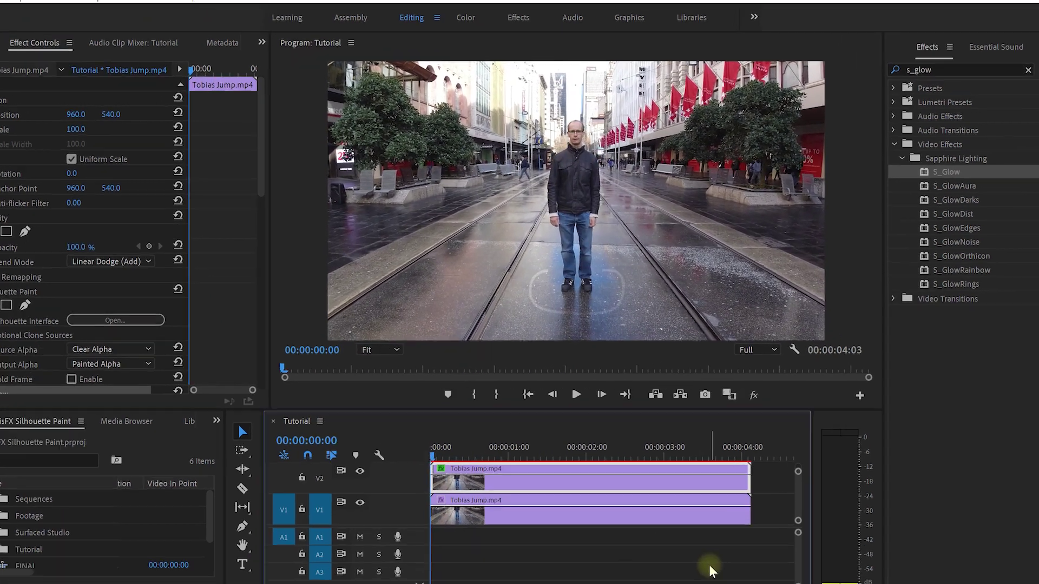